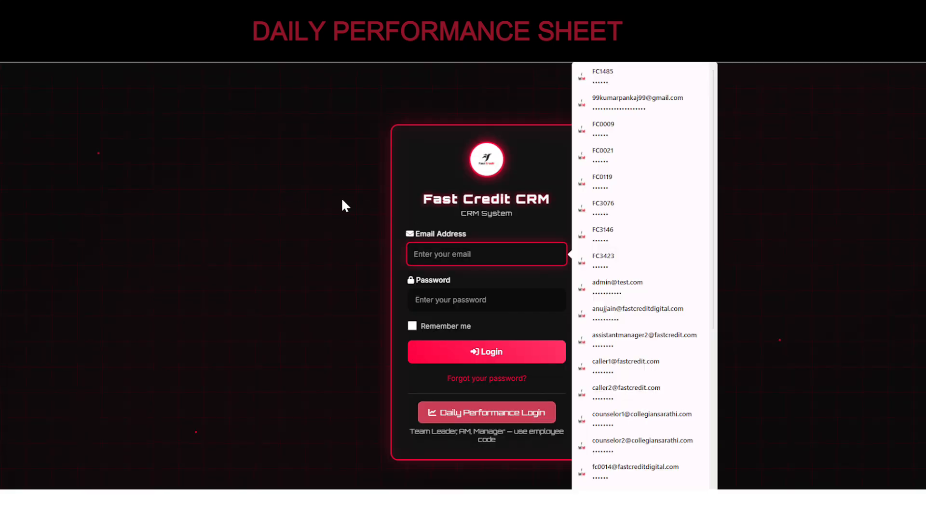
- Open the Daily Performance login and sign in with the employee code and account password
click(342, 205)
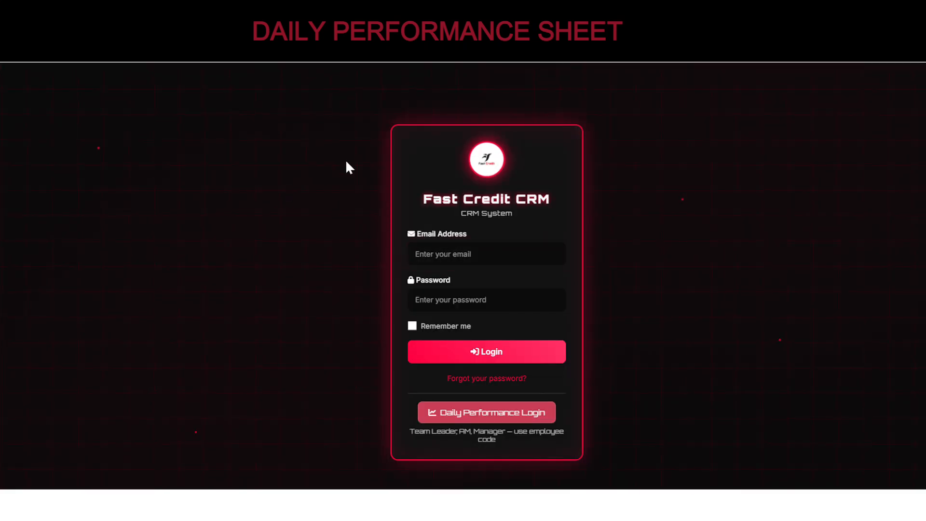
click(487, 415)
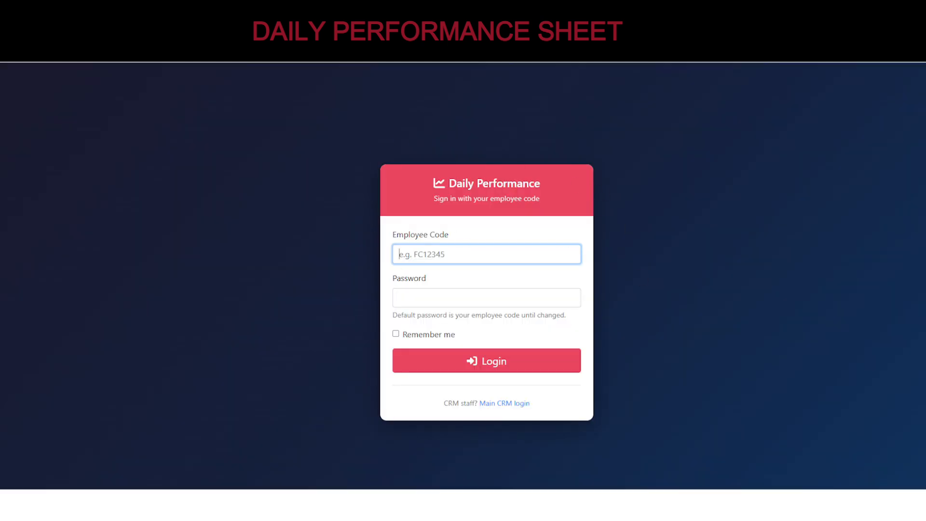
key(Return)
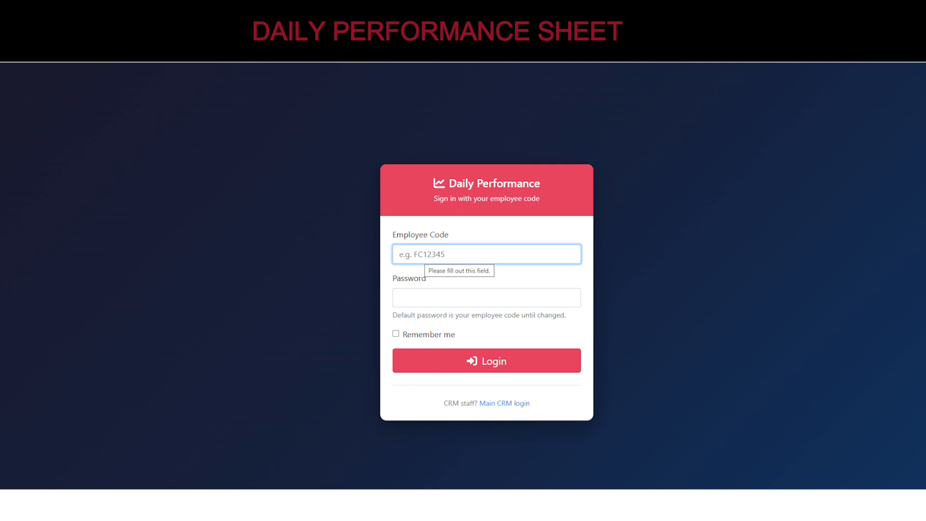
key(ctrl+v)
key(Tab)
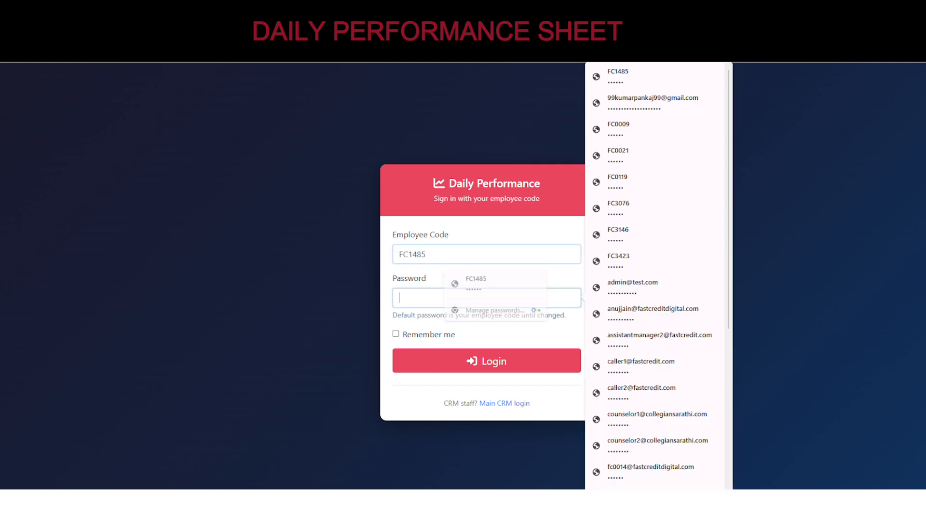
key(ctrl+v)
click(292, 315)
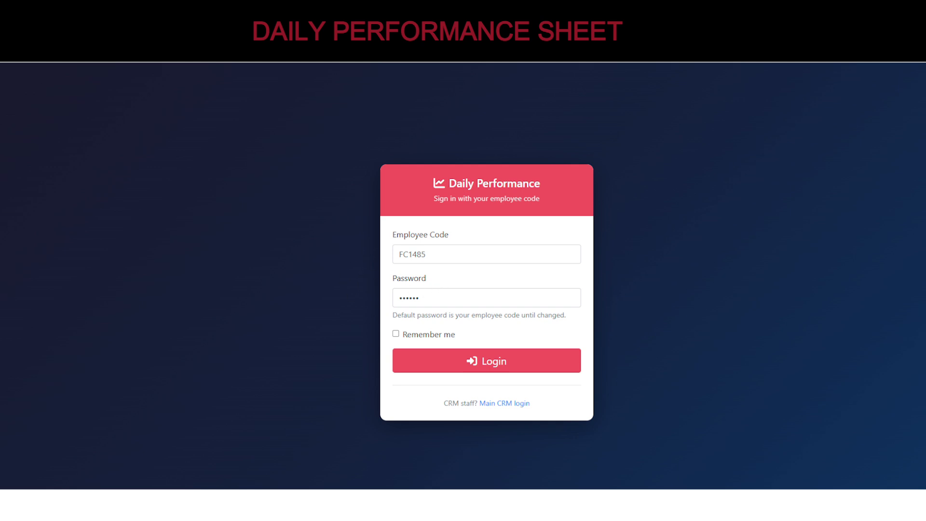
click(483, 372)
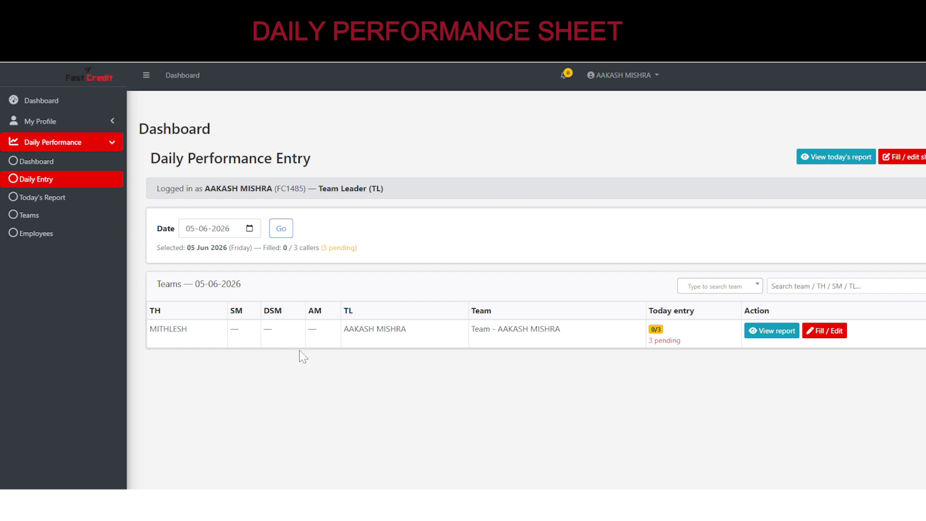
drag(149, 159, 325, 154)
click(342, 158)
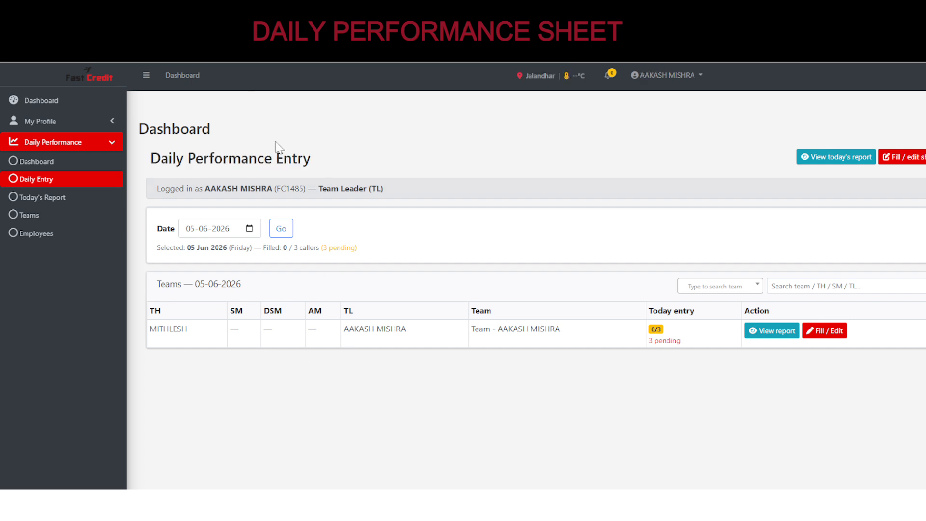
drag(140, 128, 347, 134)
click(372, 134)
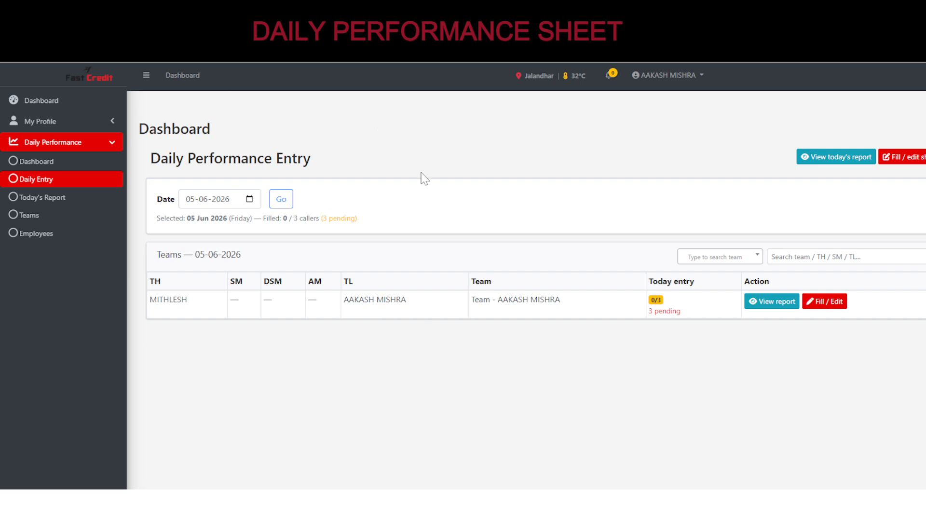
- Open the main CRM dashboard, then collapse and restore the navigation sidebar
click(116, 145)
click(31, 101)
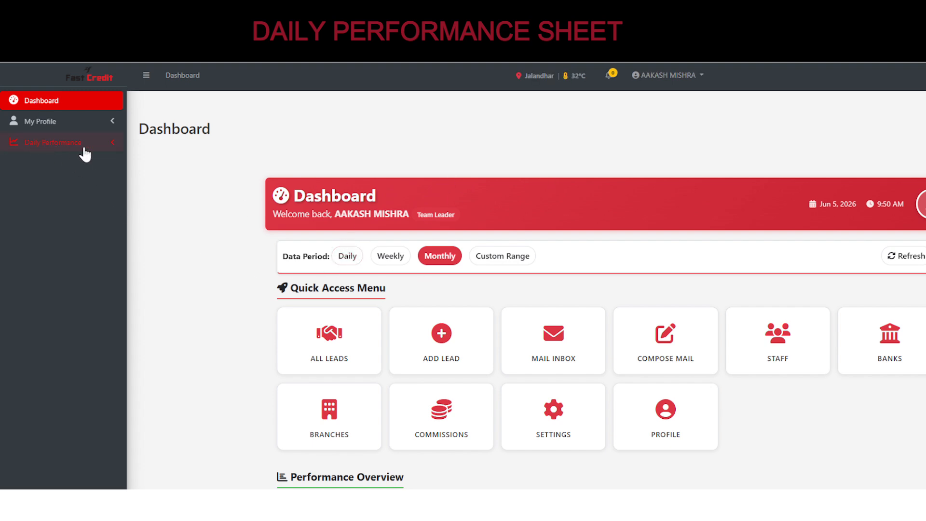
click(146, 76)
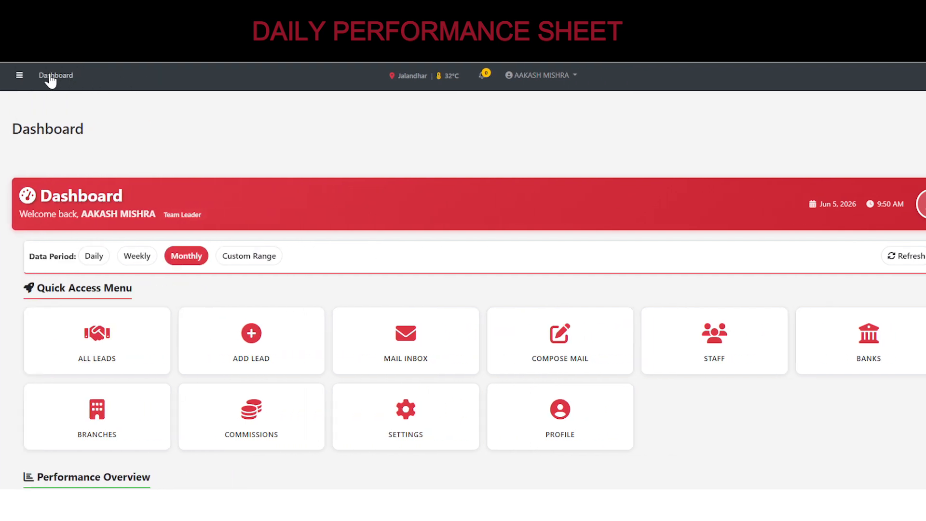
click(18, 77)
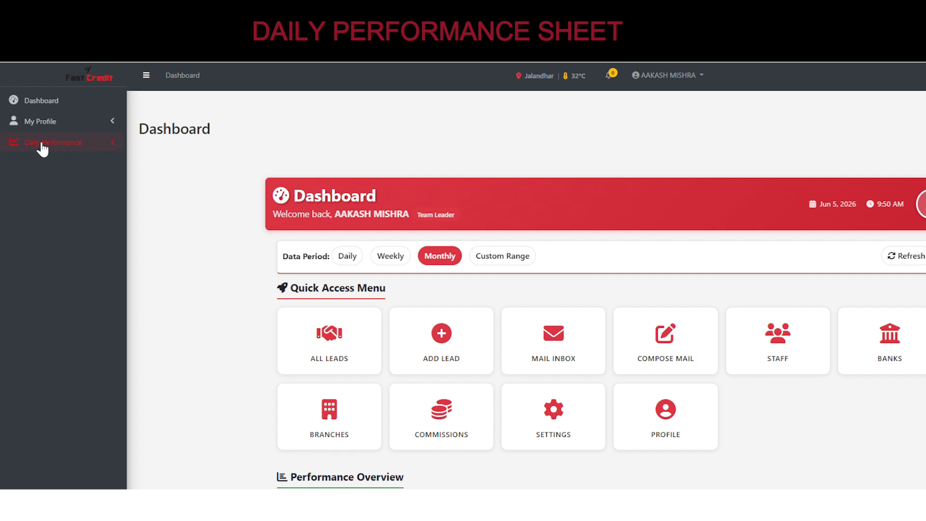
- Open the Daily Performance dashboard and check which teams can be selected
click(104, 145)
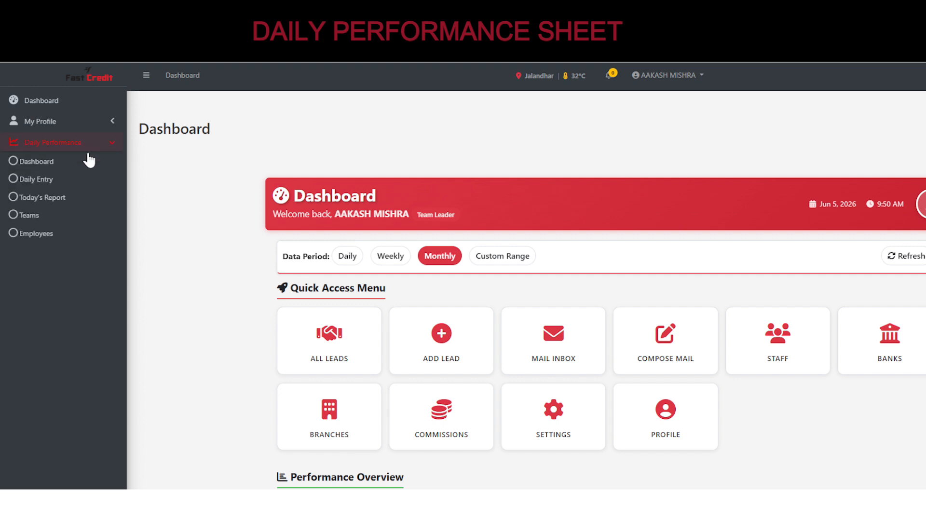
click(31, 163)
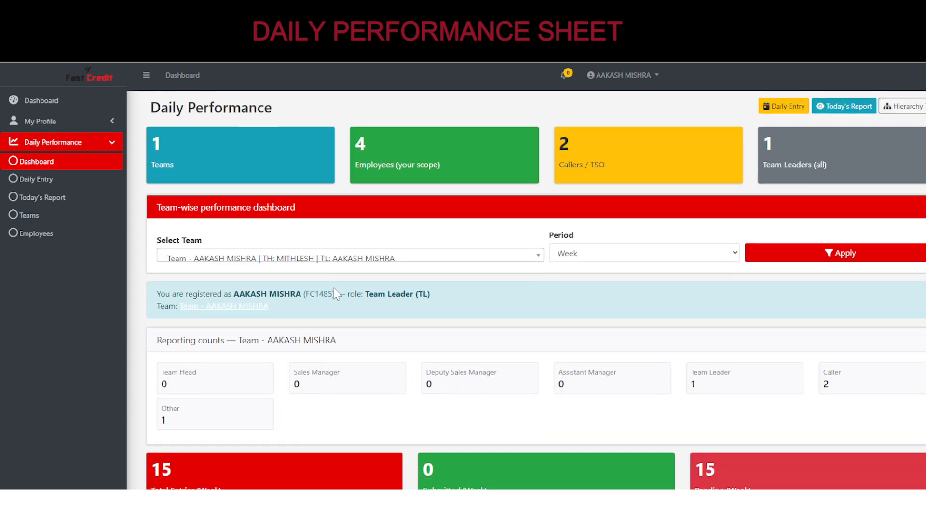
click(432, 260)
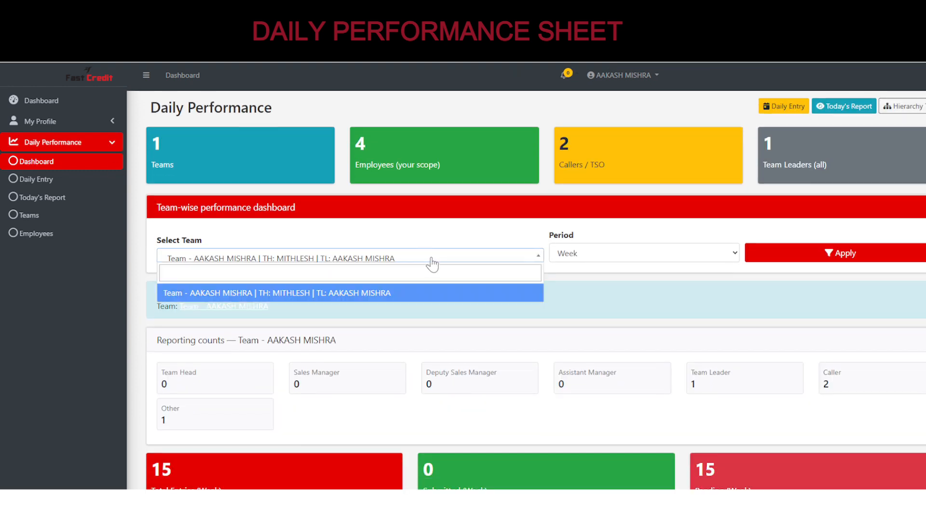
click(537, 261)
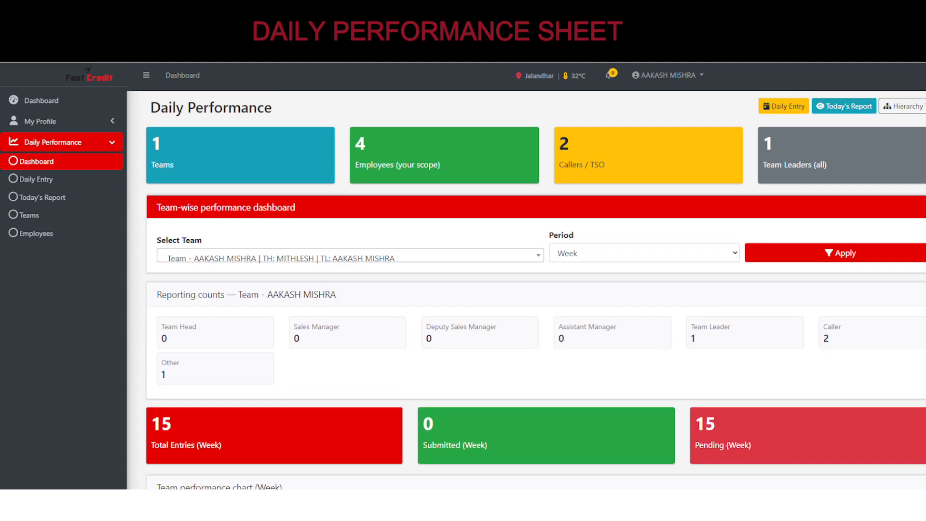
- Examine the team's reporting counts, weekly performance chart and the top 5 teams table
double_click(164, 338)
drag(836, 339, 802, 341)
click(712, 351)
drag(698, 341, 688, 341)
scroll(419, 357, down, 1)
click(299, 326)
scroll(302, 332, down, 6)
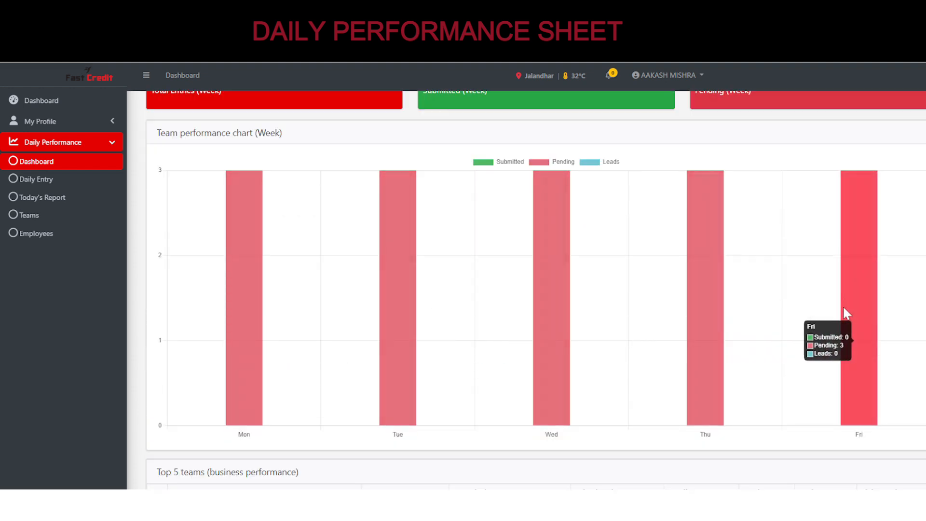
scroll(647, 352, down, 1)
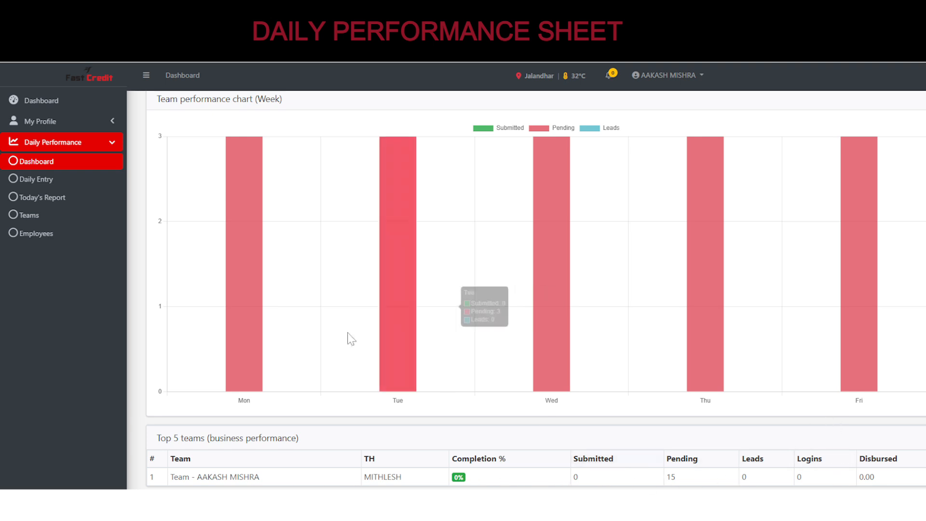
scroll(265, 332, up, 8)
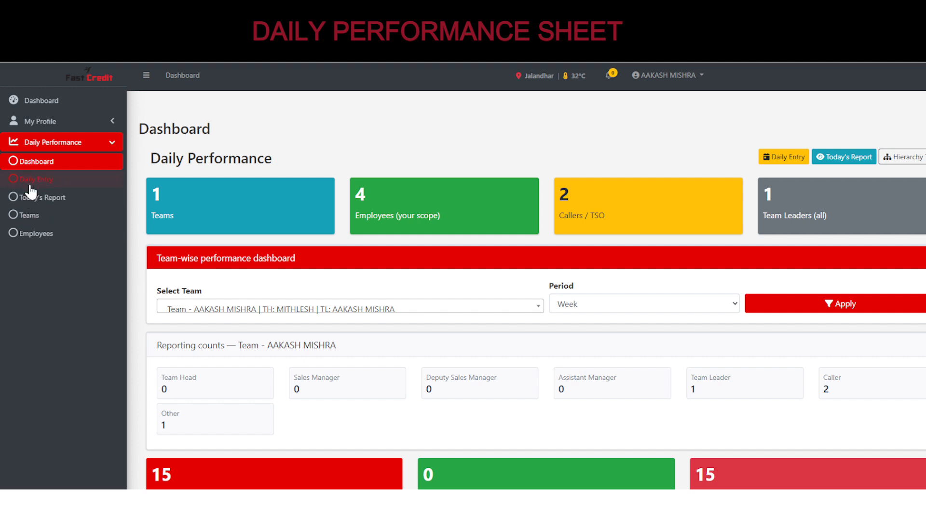
- Open the Daily Performance Entry page and look at the account options of the logged-in team leader
click(785, 161)
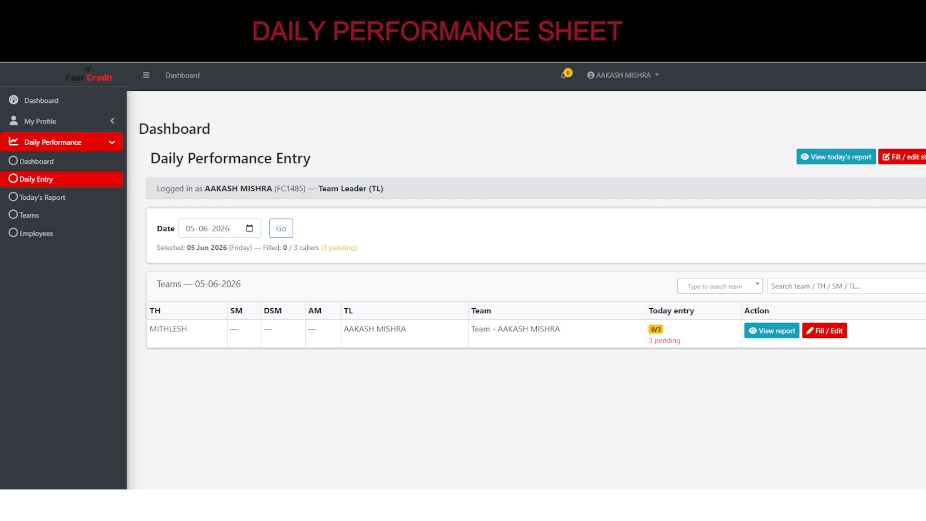
double_click(166, 330)
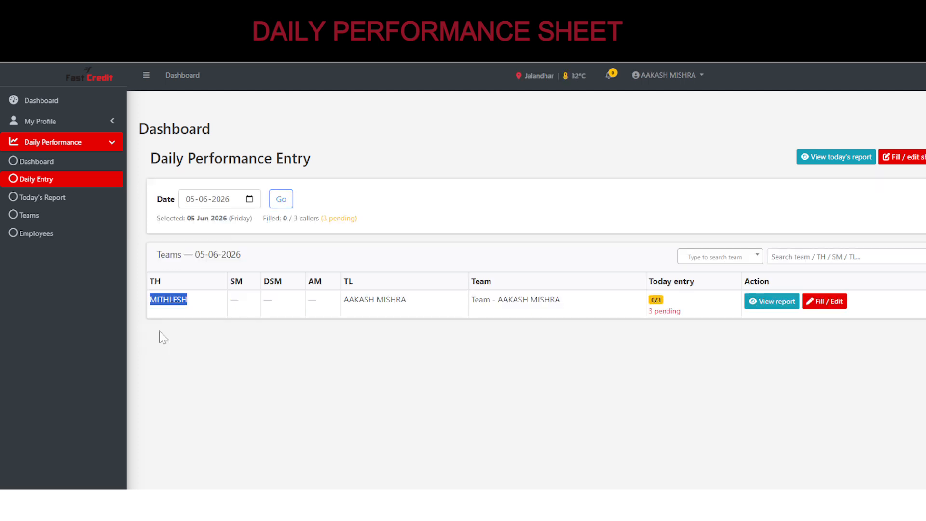
click(162, 336)
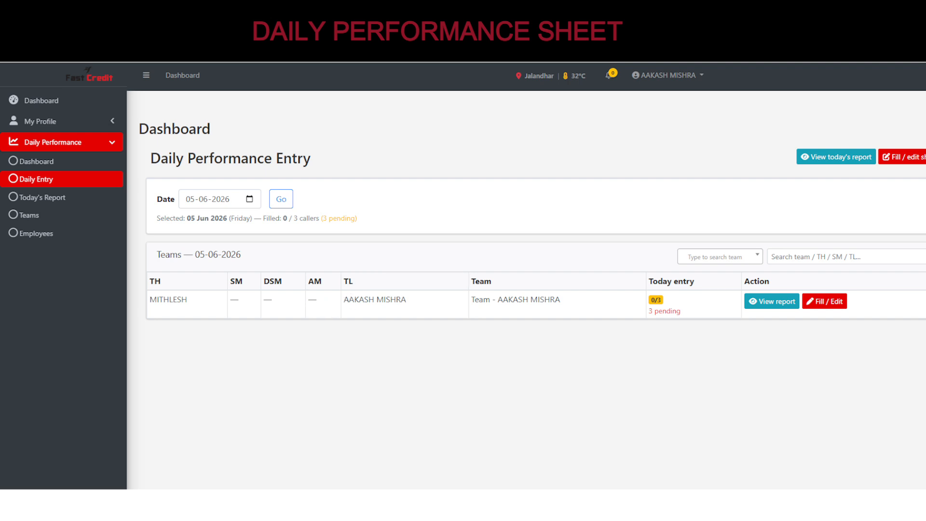
click(698, 76)
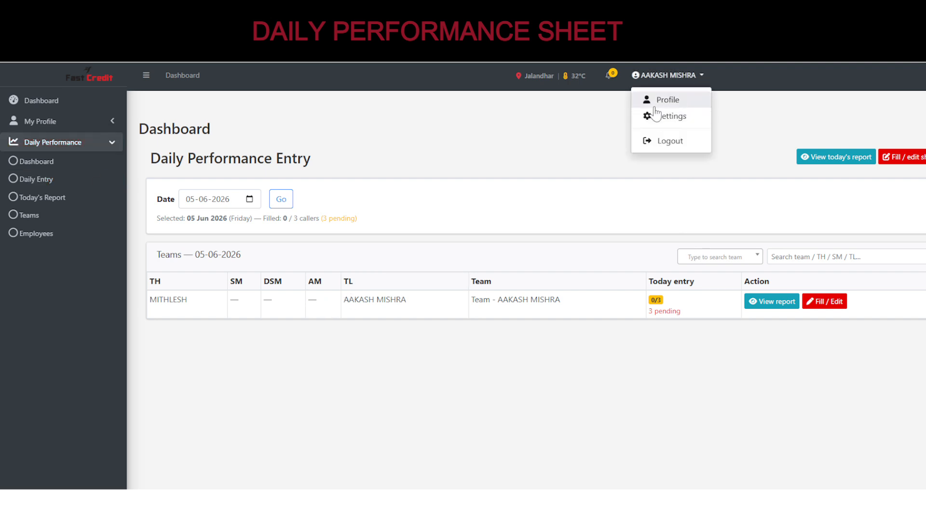
click(658, 76)
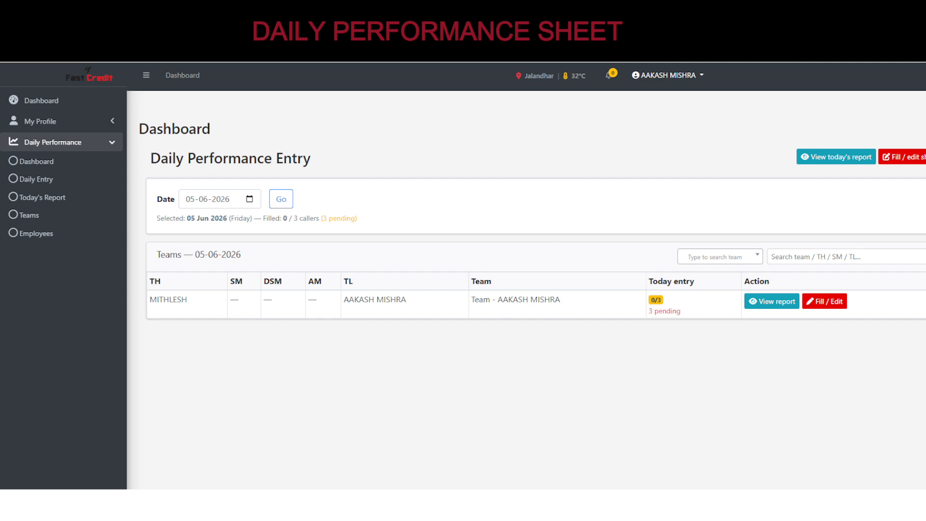
- Open the team's daily sheet for 05-06-2026 to fill in its pending caller entries
mouse_move(646, 313)
mouse_down()
mouse_move(687, 316)
mouse_move(649, 314)
mouse_up()
click(660, 355)
click(661, 389)
click(828, 312)
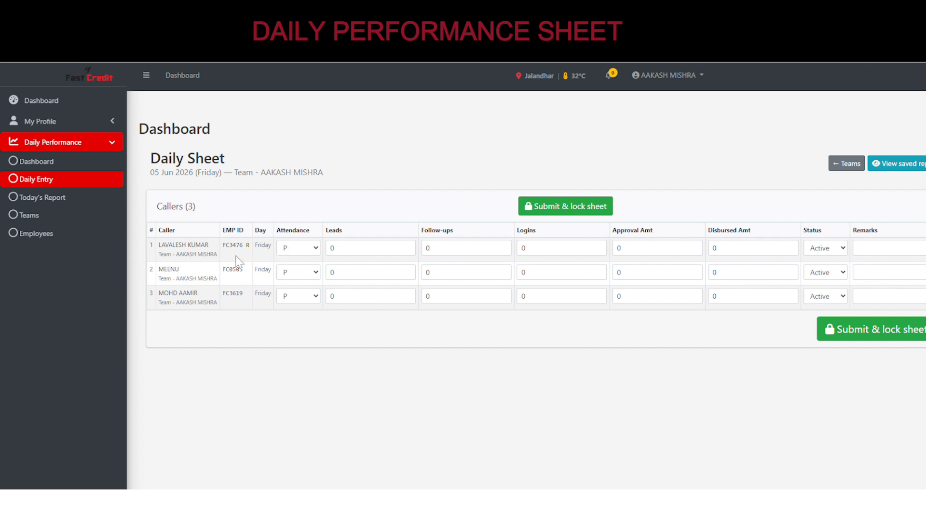
- Review the available attendance options for all three callers without changing their attendance
click(293, 250)
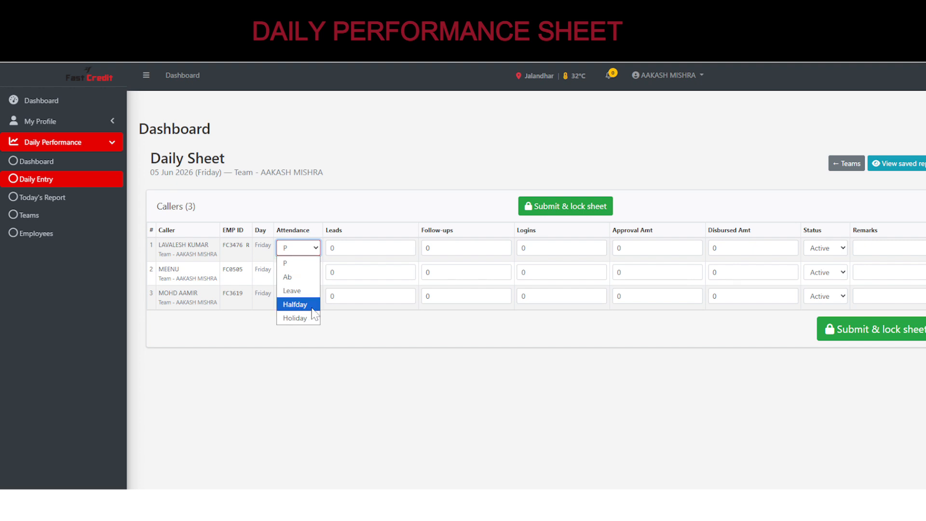
click(358, 375)
click(305, 276)
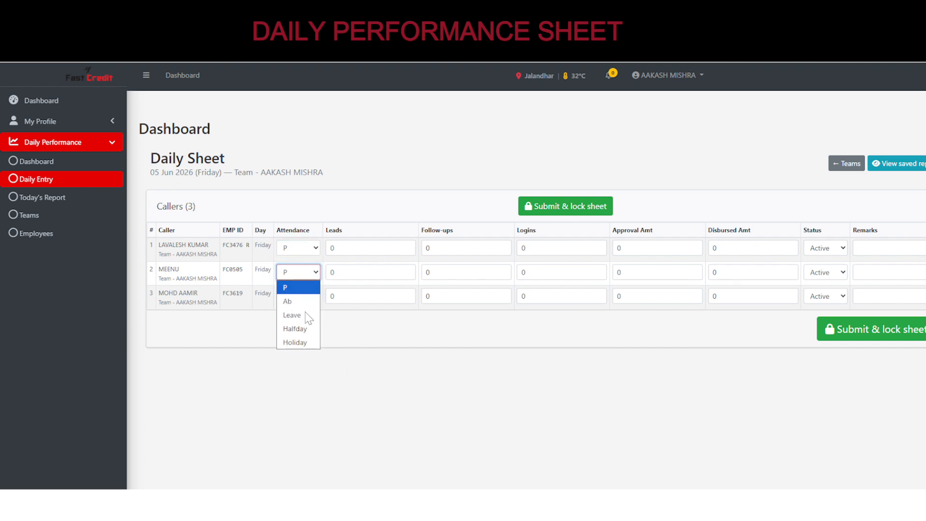
click(244, 356)
click(289, 298)
click(261, 356)
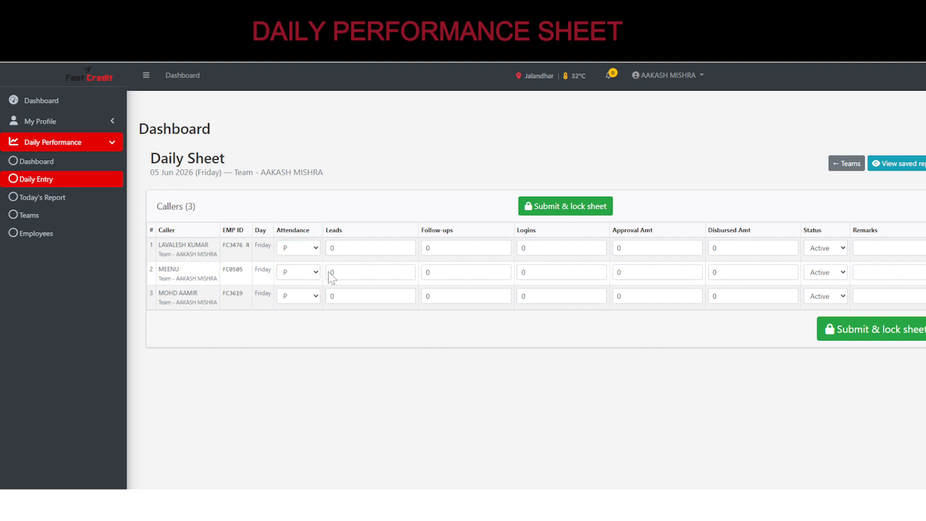
- Fill the first caller's row with 20 leads, 10 follow-ups, 5 logins, approval amount 600000, disbursed amount 400000 and status Active
double_click(332, 247)
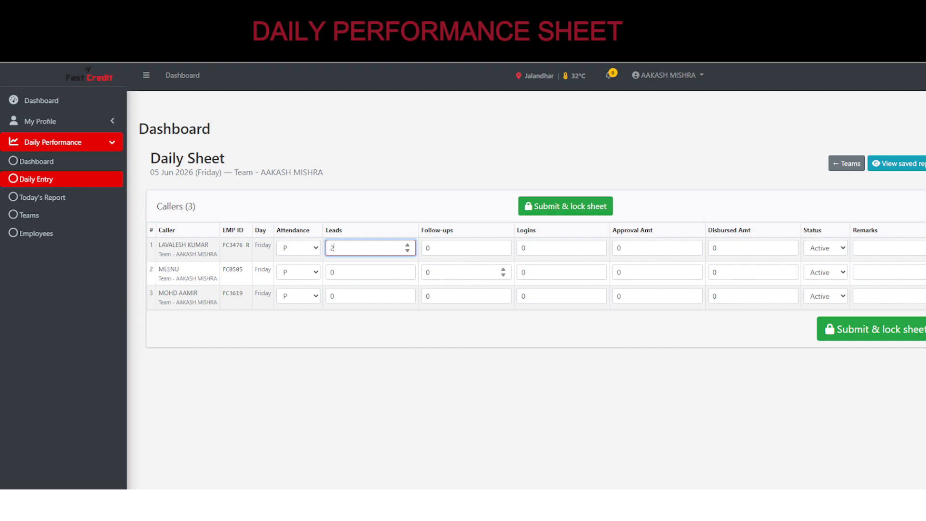
text(20)
key(Tab)
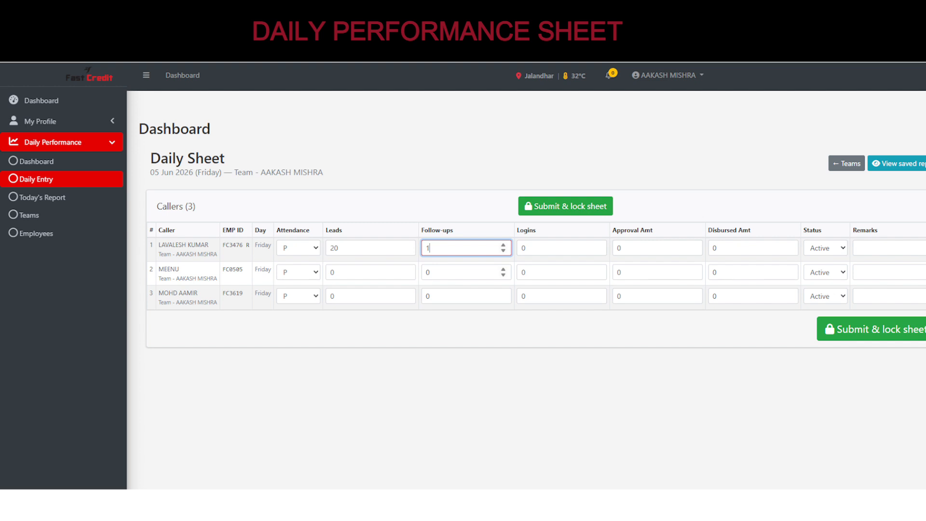
key(Tab)
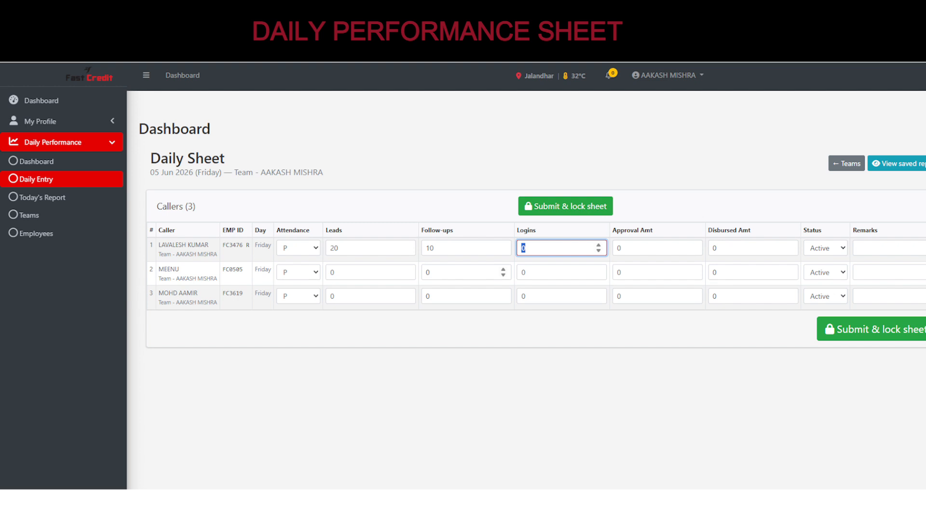
key(Tab)
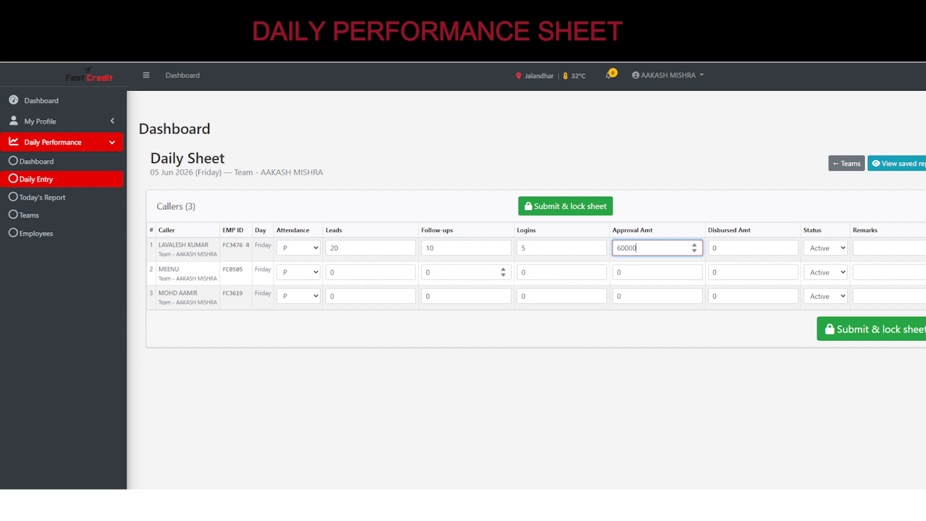
key(Tab)
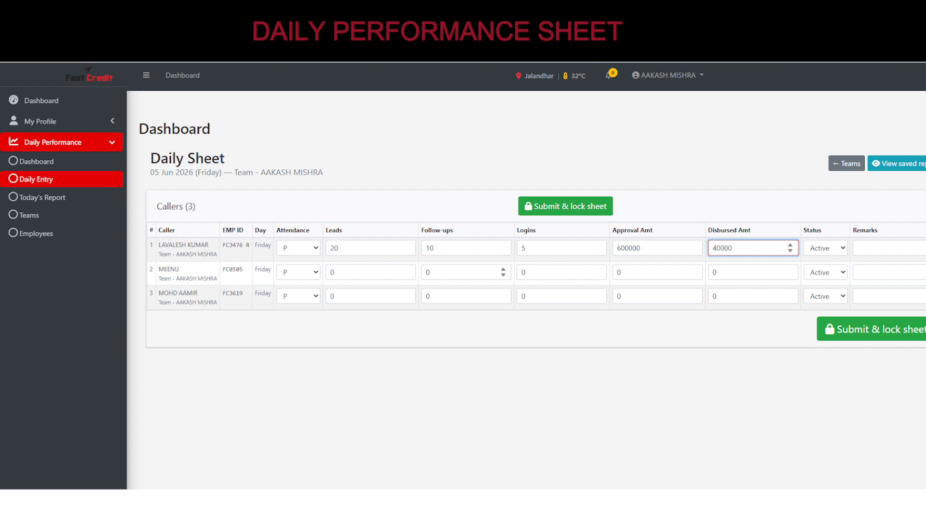
click(587, 367)
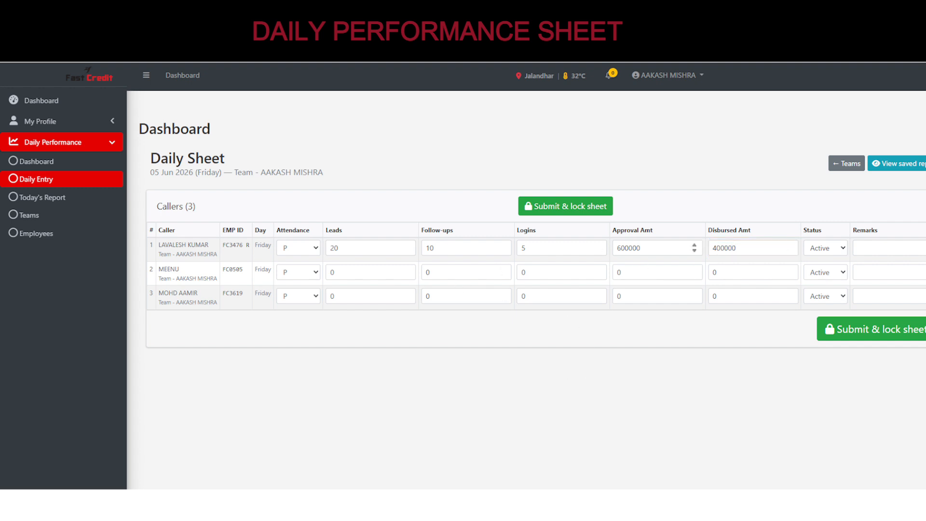
click(822, 250)
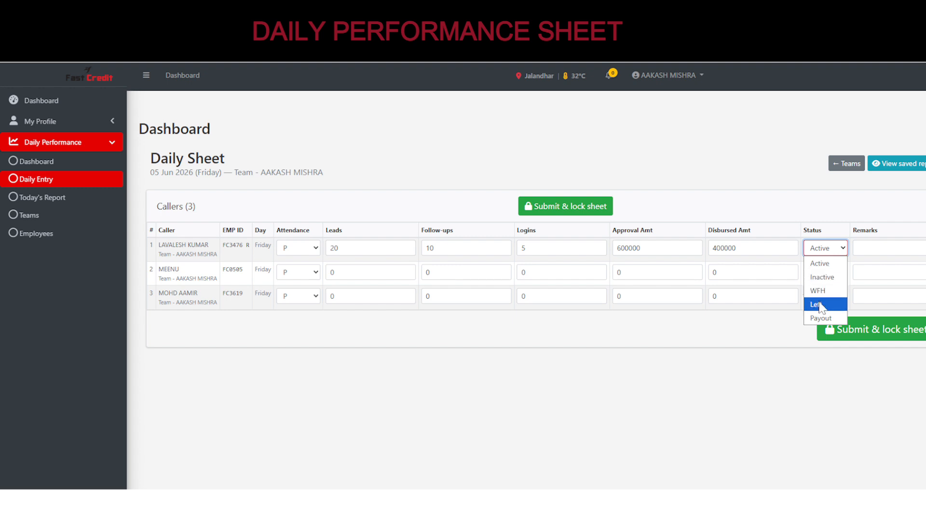
click(819, 262)
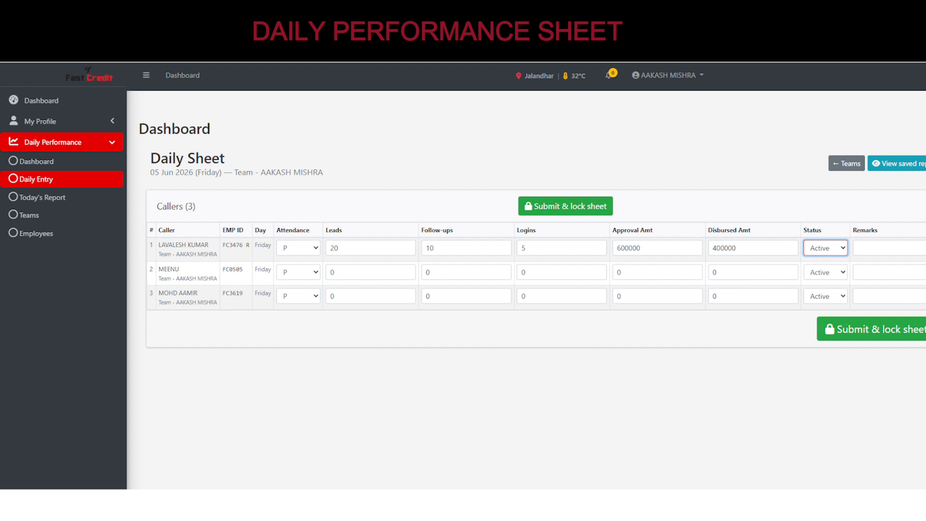
- Enter the remark "Today he make a 150 calls" for the first caller
click(897, 248)
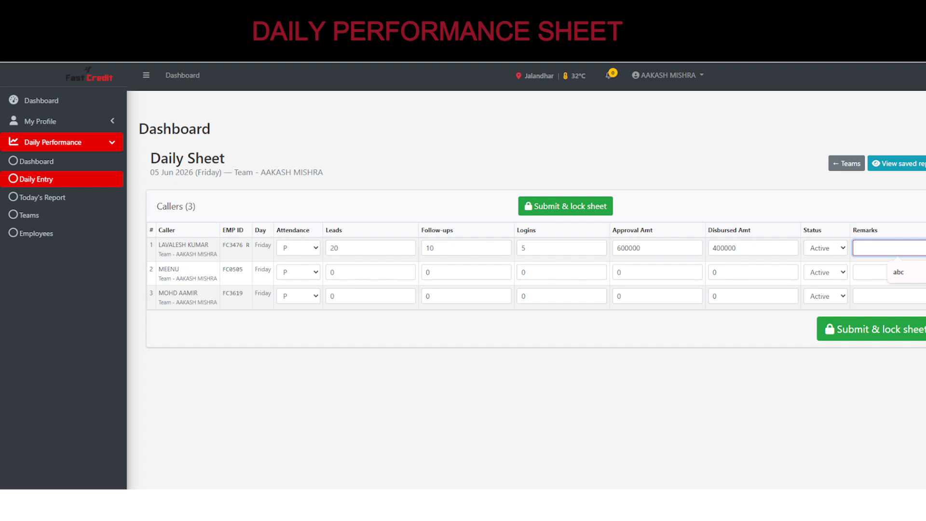
key(Tab)
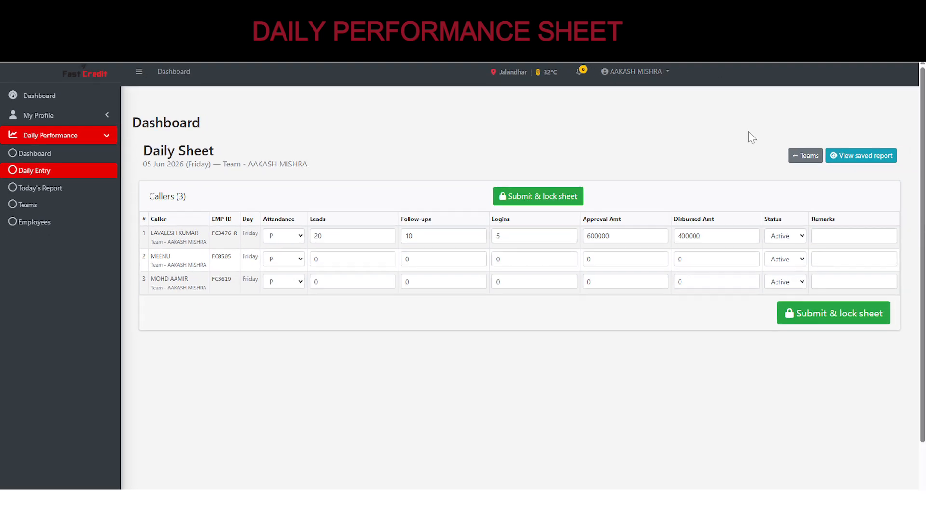
click(854, 236)
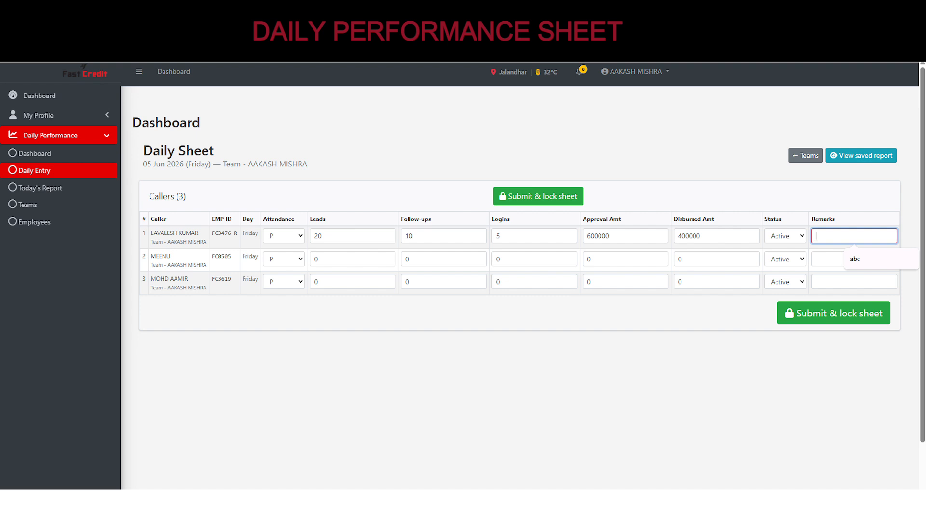
click(697, 314)
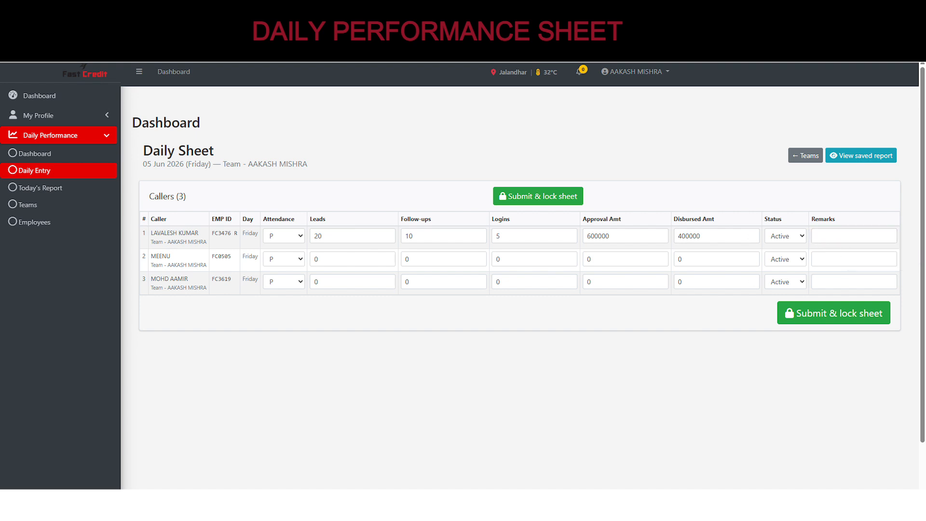
click(853, 236)
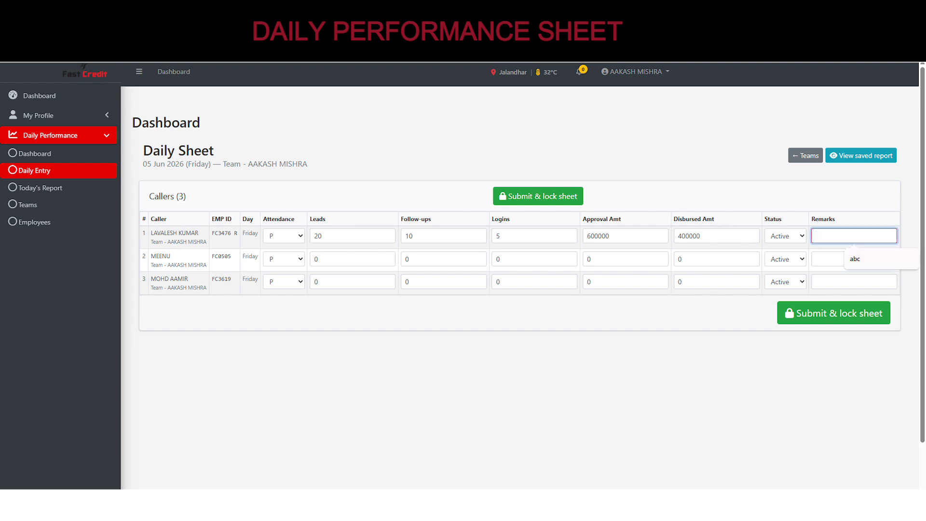
text(Today he make a 150 calls)
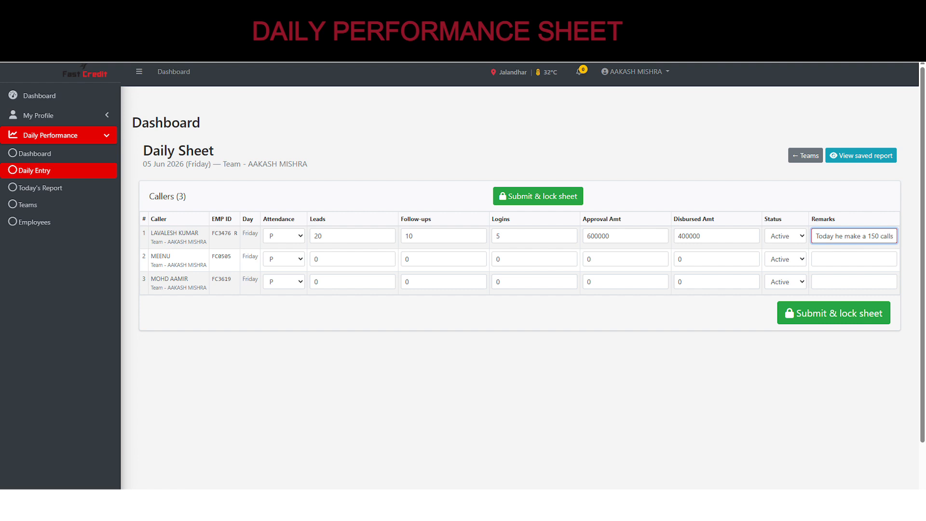
- Fill the second caller's row with 10 leads, 5 follow-ups, 3 logins, approval amount 200000 and disbursed amount 100000
double_click(317, 259)
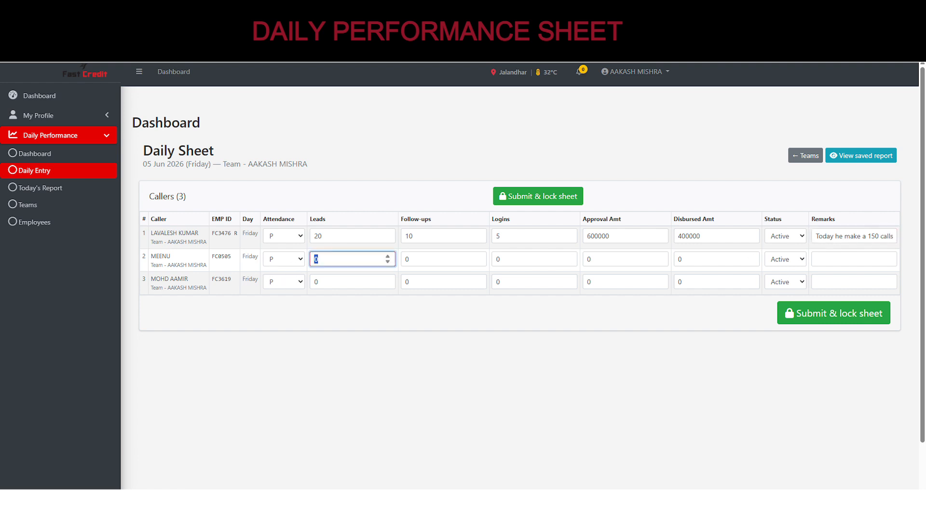
key(Tab)
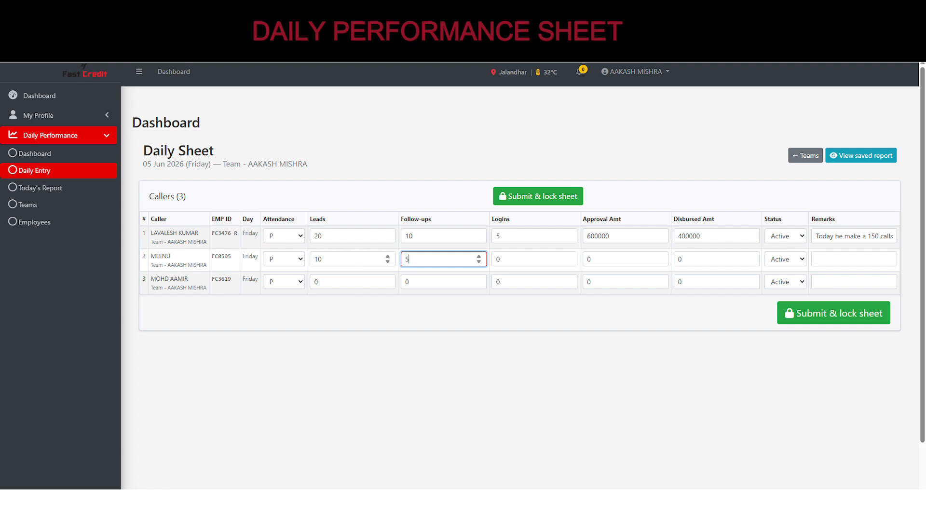
key(Tab)
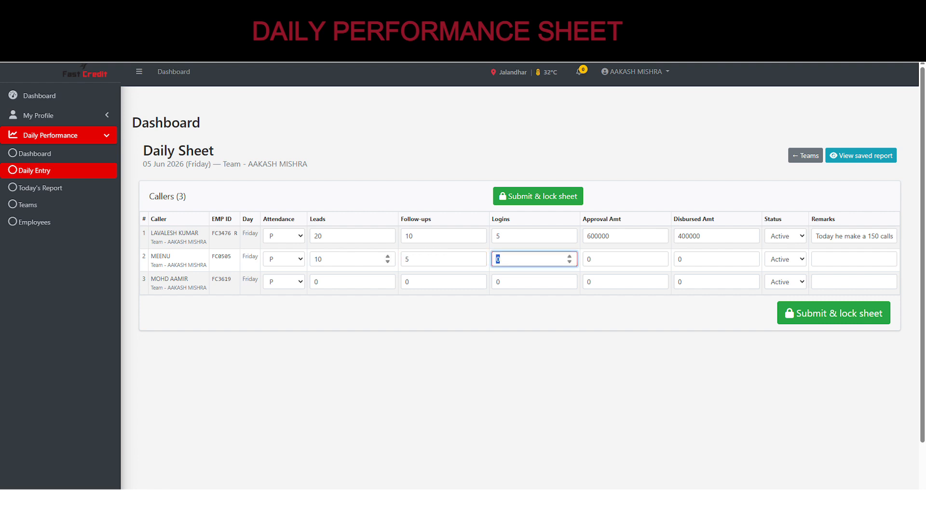
text(3)
key(Tab)
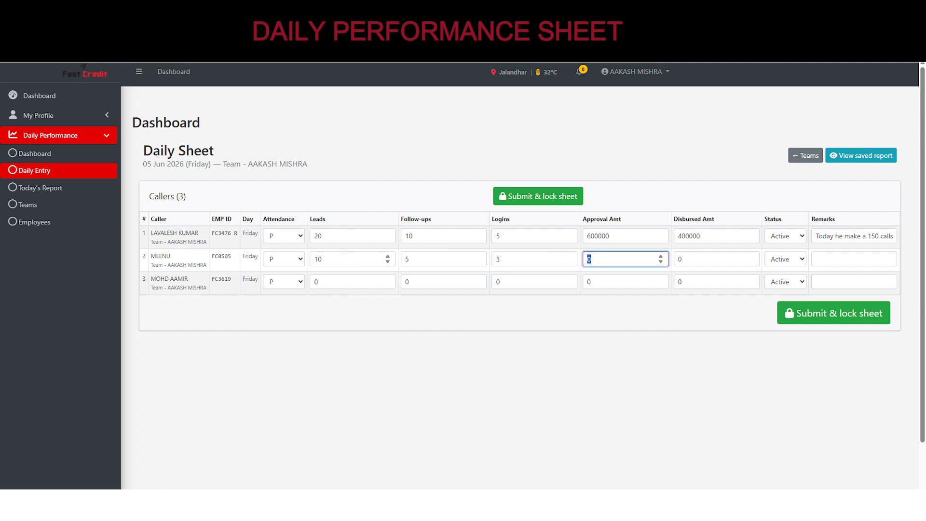
text(200000)
key(Tab)
text(10000)
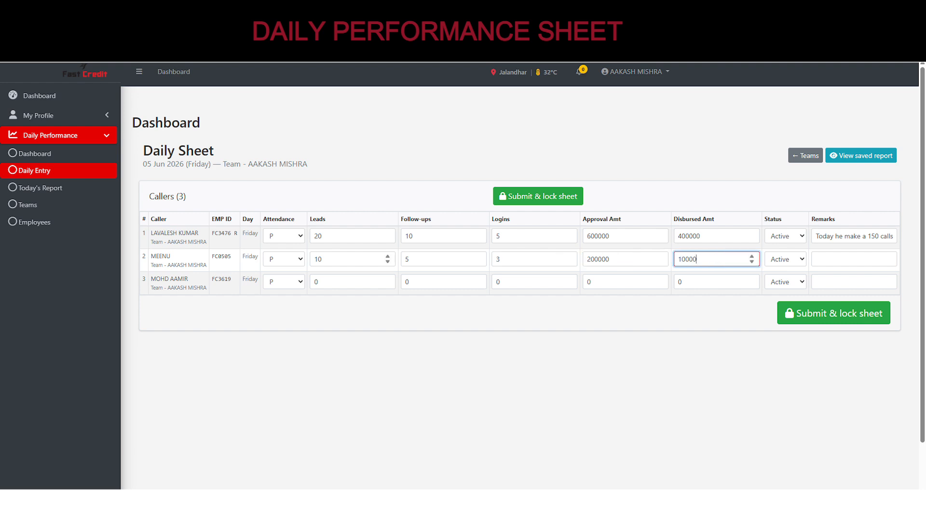
text(0)
key(Tab)
key(Tab)
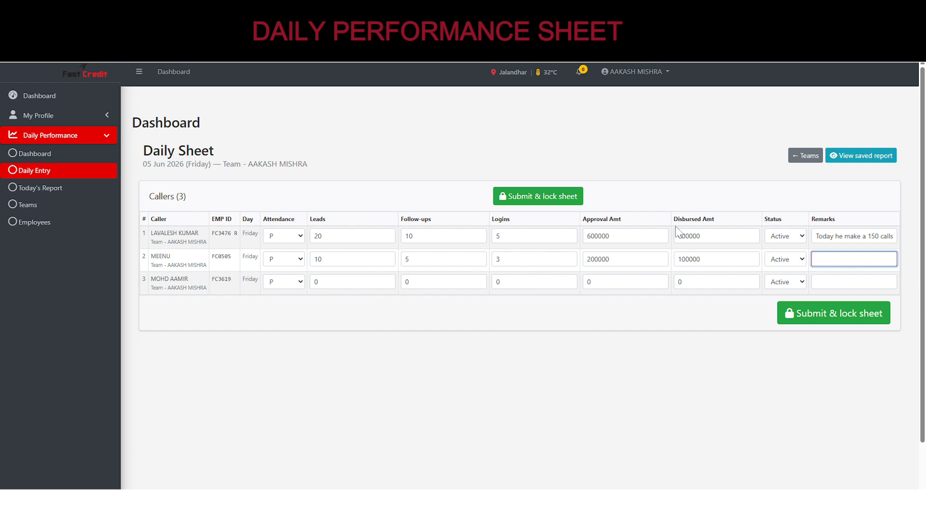
- Copy the first caller's remark to the second caller and change it to "Today he make a 50 calls"
click(823, 236)
key(ctrl+a)
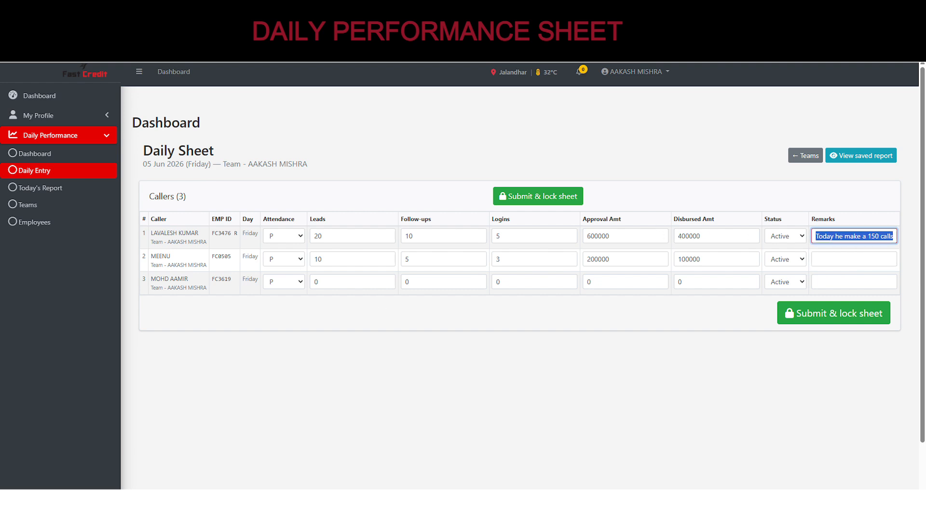
key(ctrl+c)
click(823, 264)
key(ctrl+v)
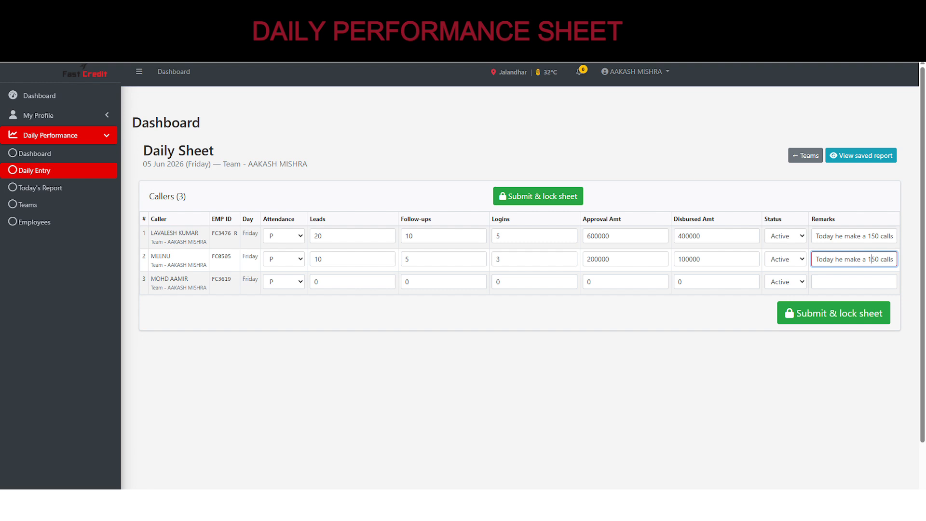
key(BackSpace)
- Paste the copied remark for the third caller and change it to "Today he make a 75 calls"
click(856, 282)
key(ctrl+v)
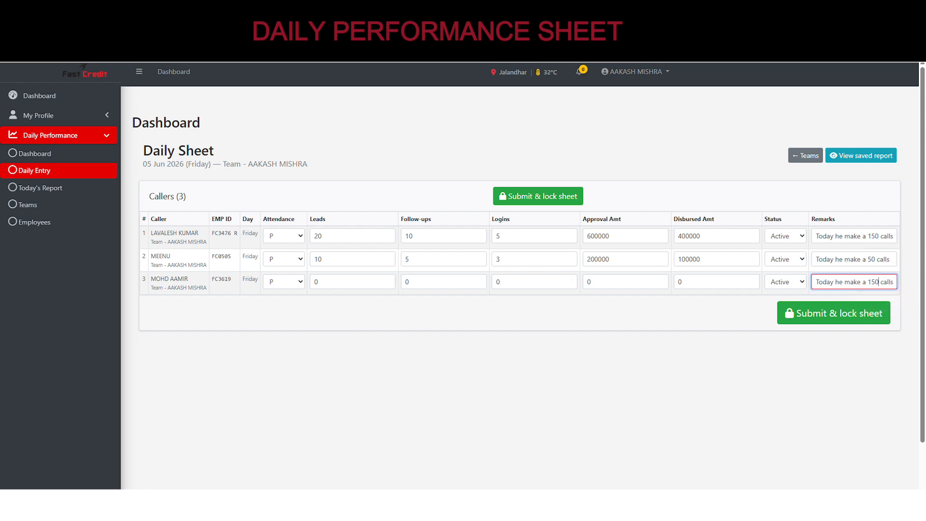
key(shift+Left)
key(shift+Left)
key(shift+Left)
text(75)
click(549, 350)
- Fill the third caller's row with 25 leads, 15 follow-ups, 10 logins, approval amount 800000 and disbursed amount 600000
drag(322, 282, 308, 283)
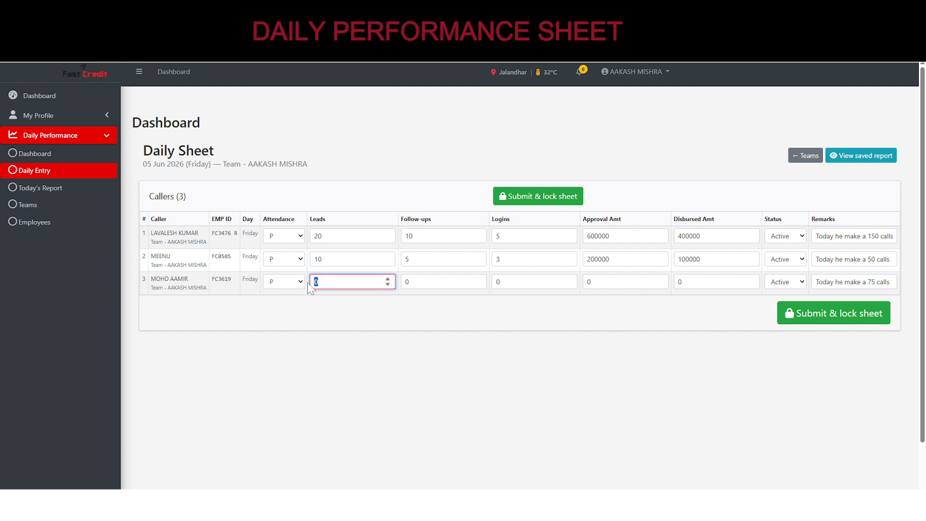
key(Tab)
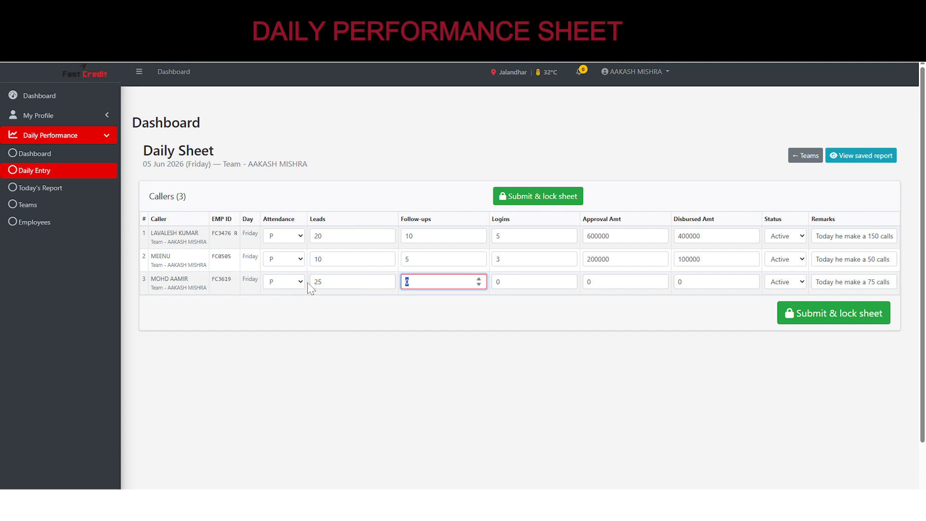
text(15)
key(Tab)
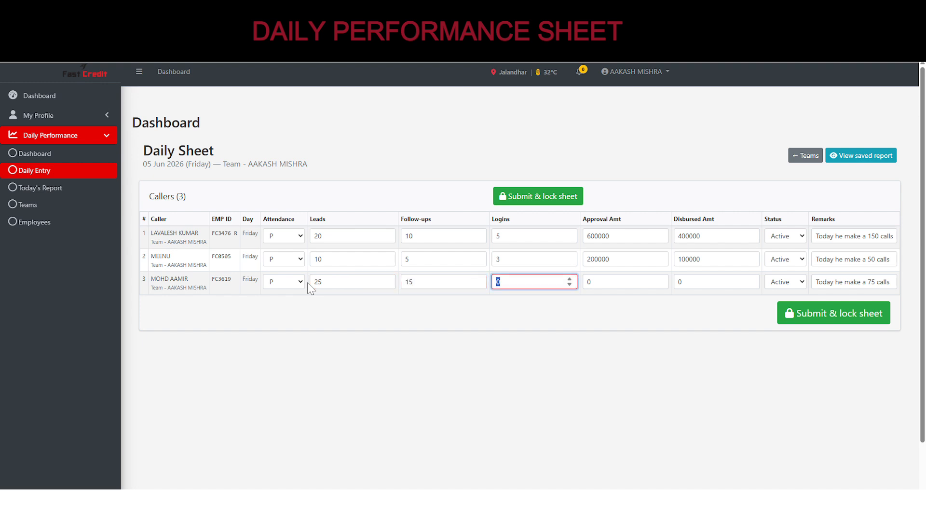
text(10)
key(Tab)
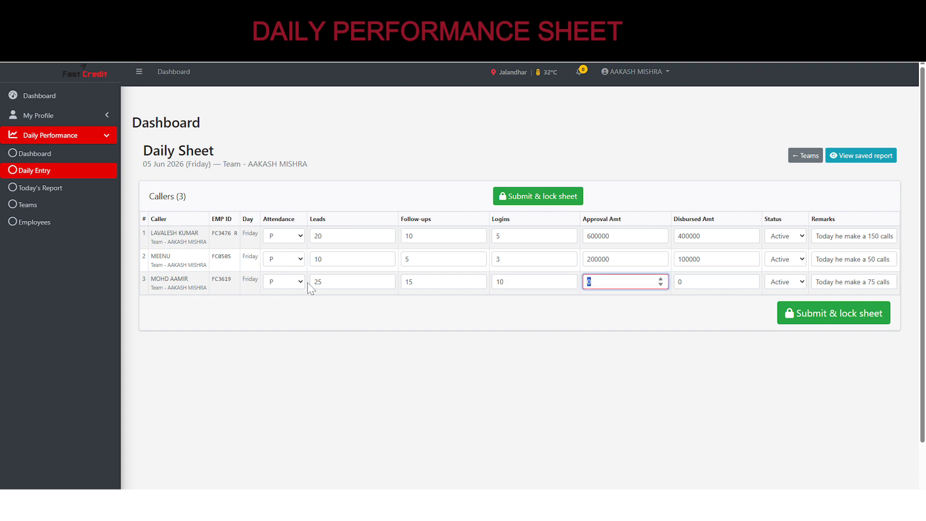
text(800000)
key(Tab)
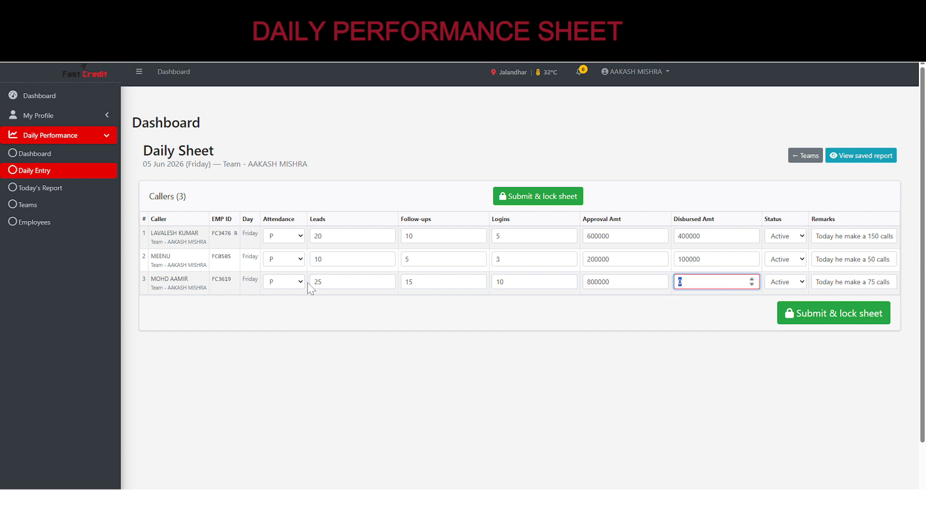
text(600000)
click(457, 331)
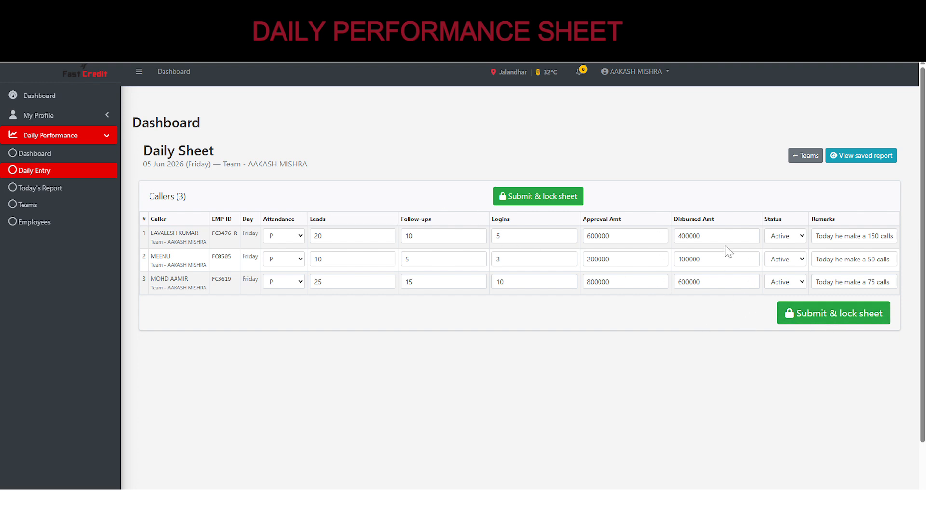
- Submit and lock the completed daily sheet
click(831, 320)
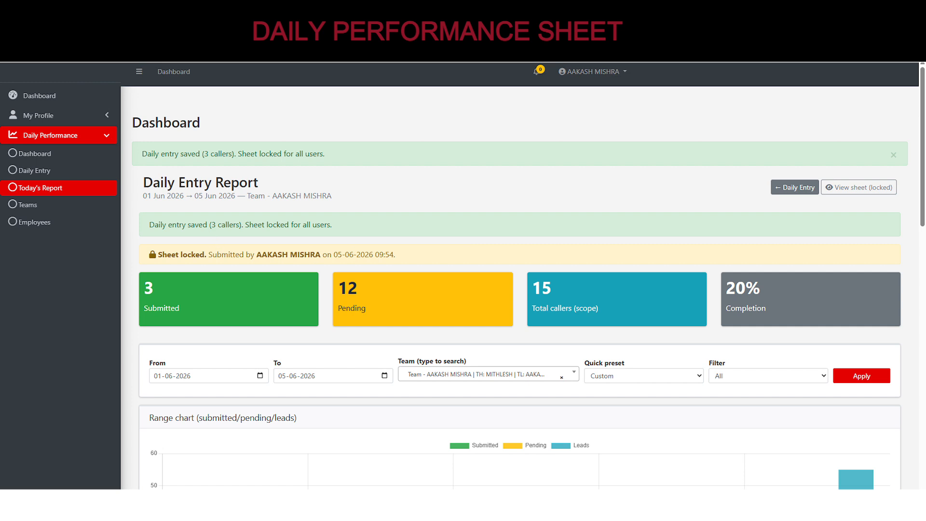
drag(149, 224, 350, 229)
click(362, 220)
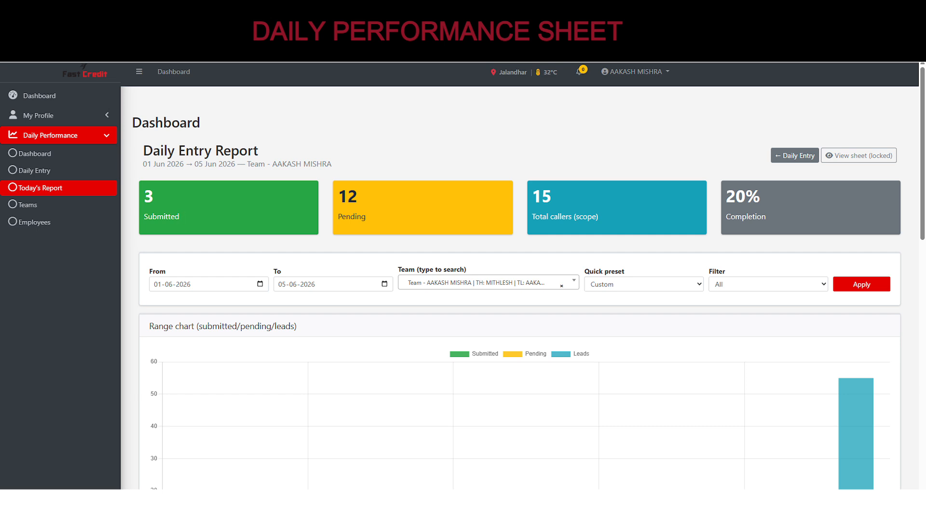
- Examine the submitted, pending and completion figures and the date range at the head of the Daily Entry Report
drag(175, 217, 141, 206)
click(154, 216)
drag(375, 227, 327, 191)
click(352, 215)
click(311, 284)
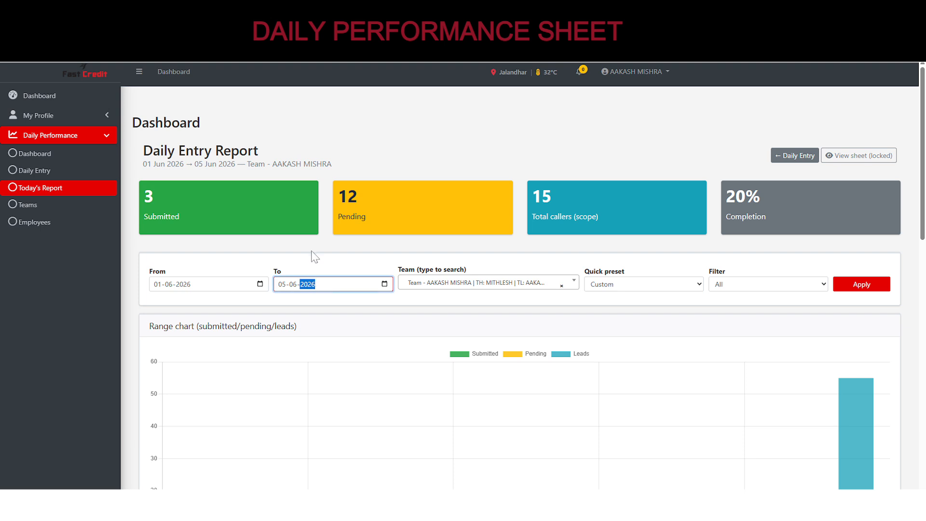
click(343, 212)
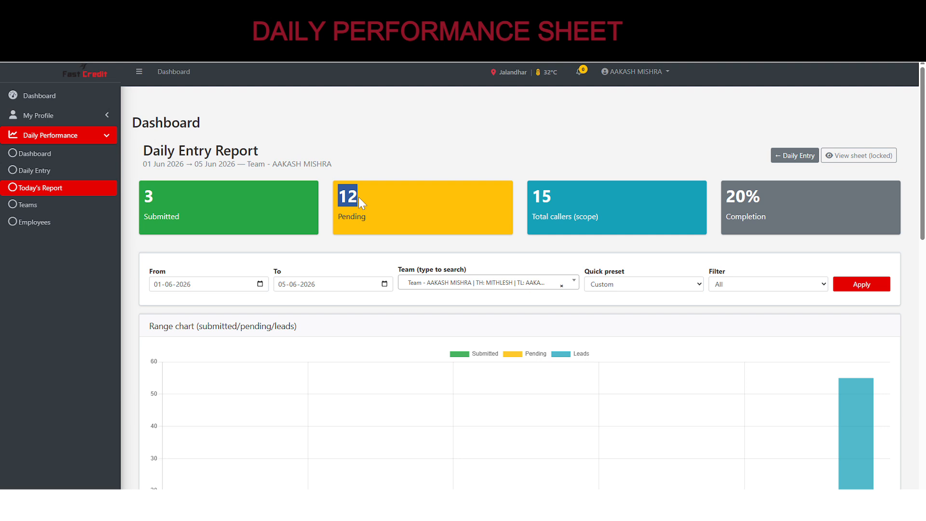
click(369, 171)
drag(768, 218, 716, 193)
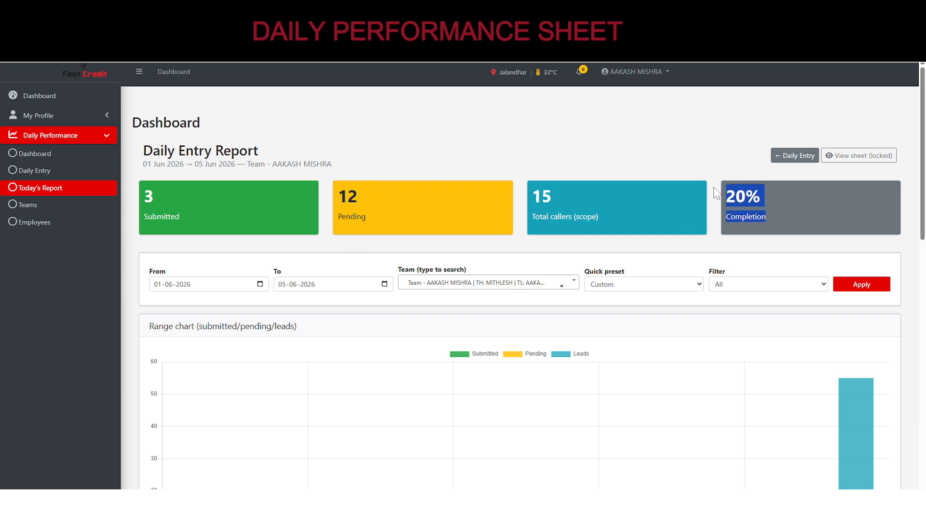
click(652, 165)
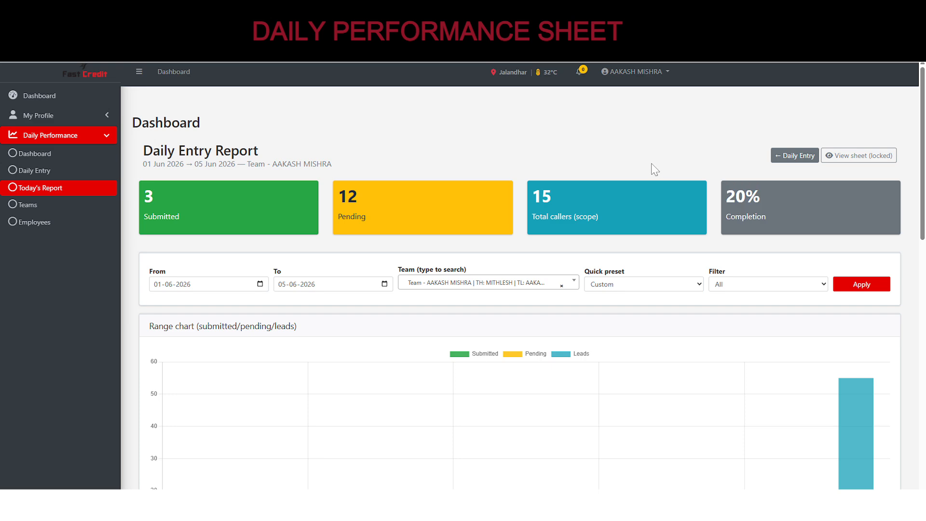
- Review the report's range chart, date-wise performance summary and the submitted and pending dates in the daily-wise detailed submissions
scroll(511, 232, down, 6)
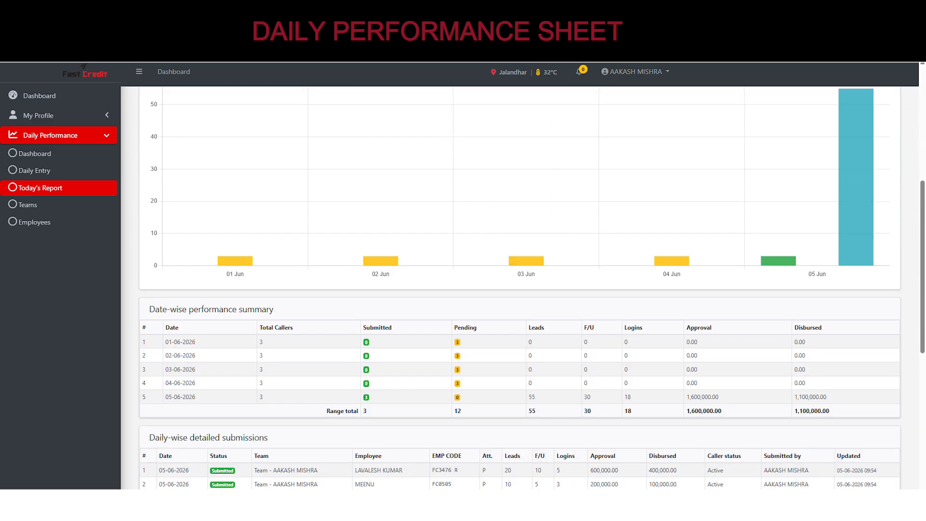
scroll(195, 350, down, 3)
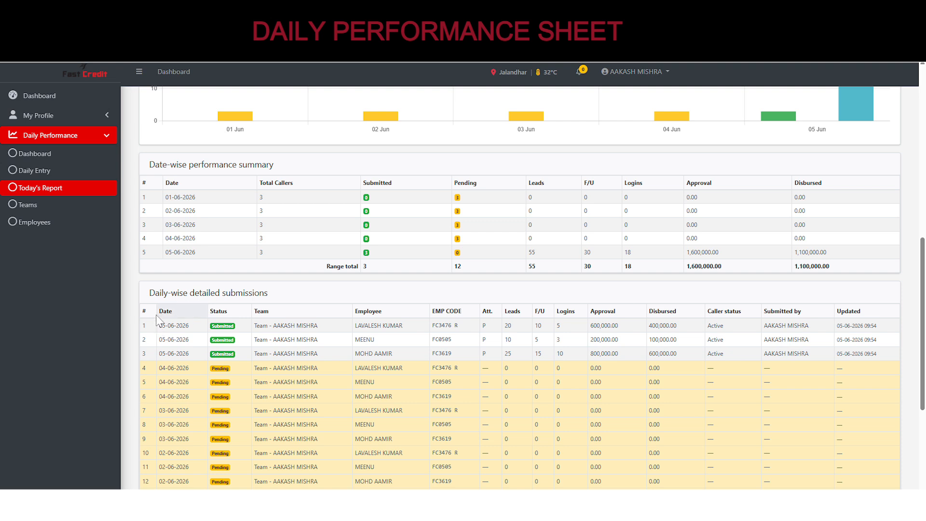
drag(162, 326, 185, 325)
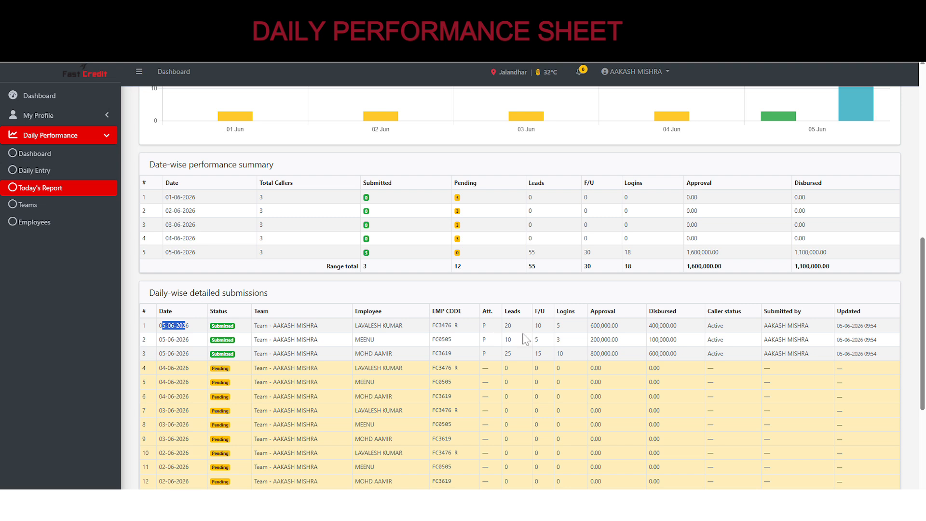
scroll(289, 356, down, 2)
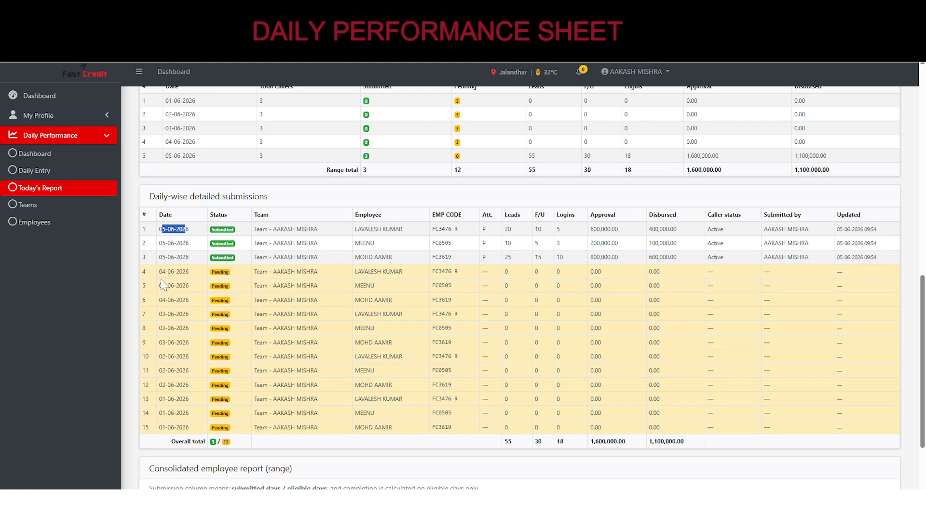
drag(162, 299, 186, 300)
drag(162, 370, 183, 370)
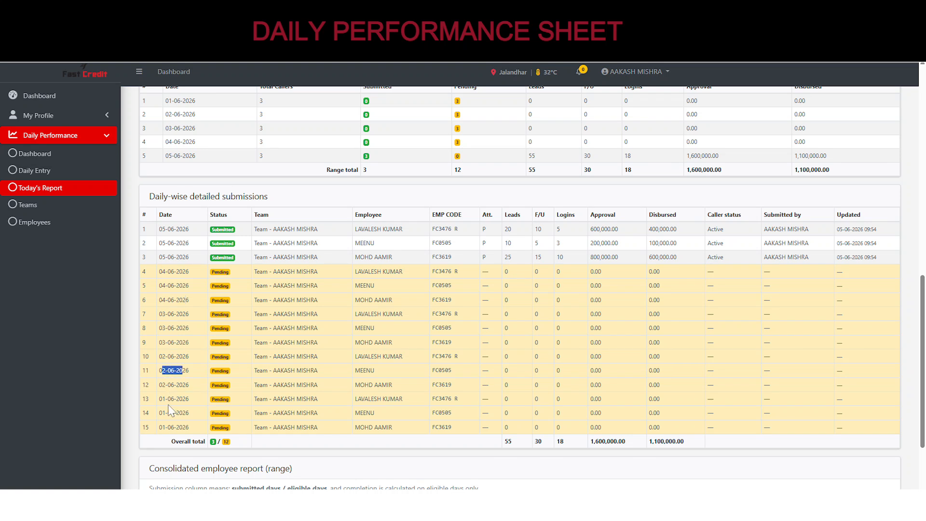
drag(162, 398, 187, 398)
- Set the report's From date to 05-06-2026
scroll(188, 398, up, 2)
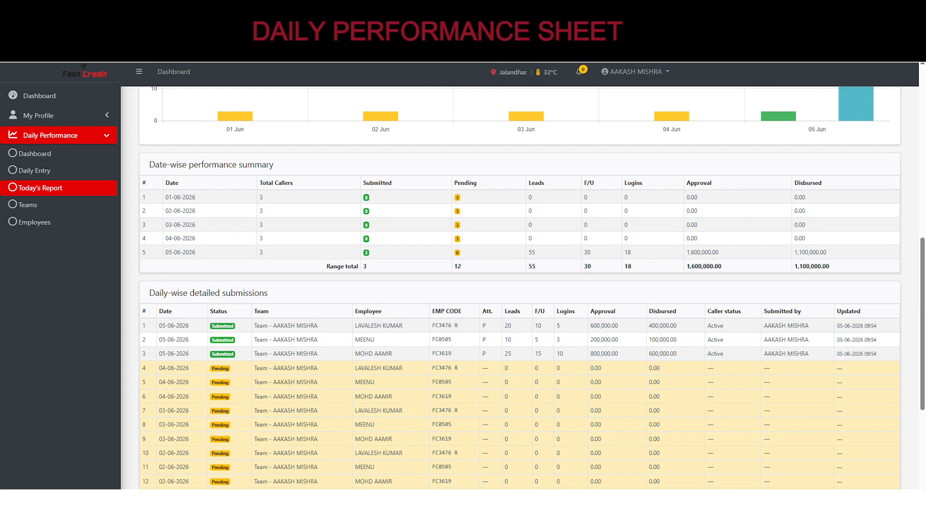
scroll(399, 408, up, 9)
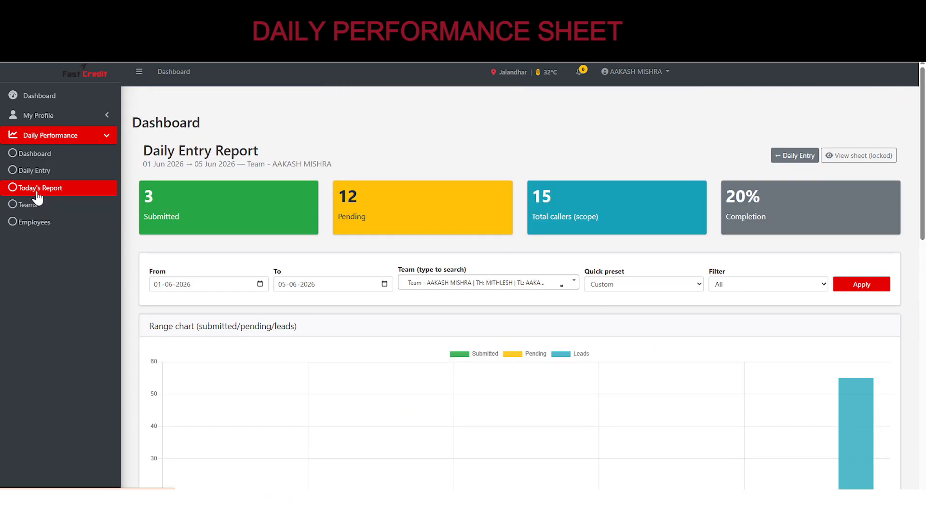
click(260, 284)
click(229, 333)
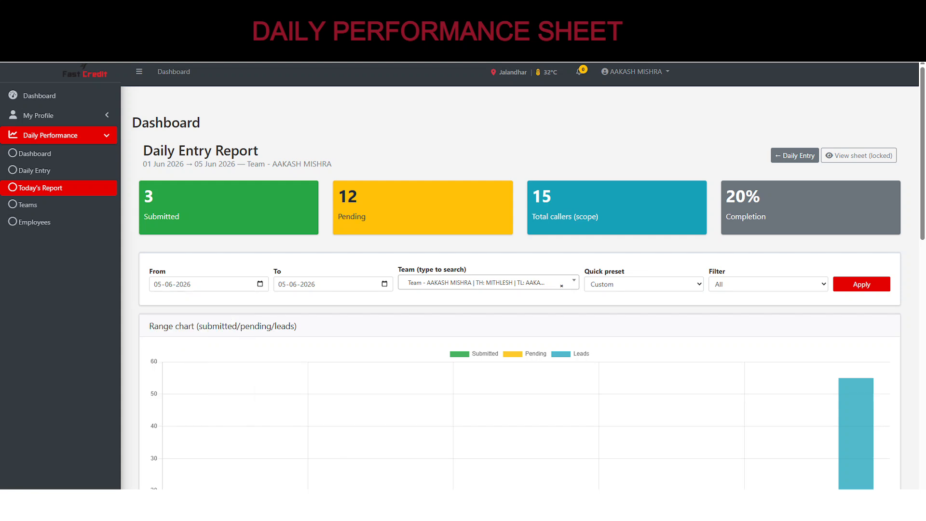
- Set the report's To date to 05-06-2026, apply the range, and review the single-day chart and submission tables
click(384, 283)
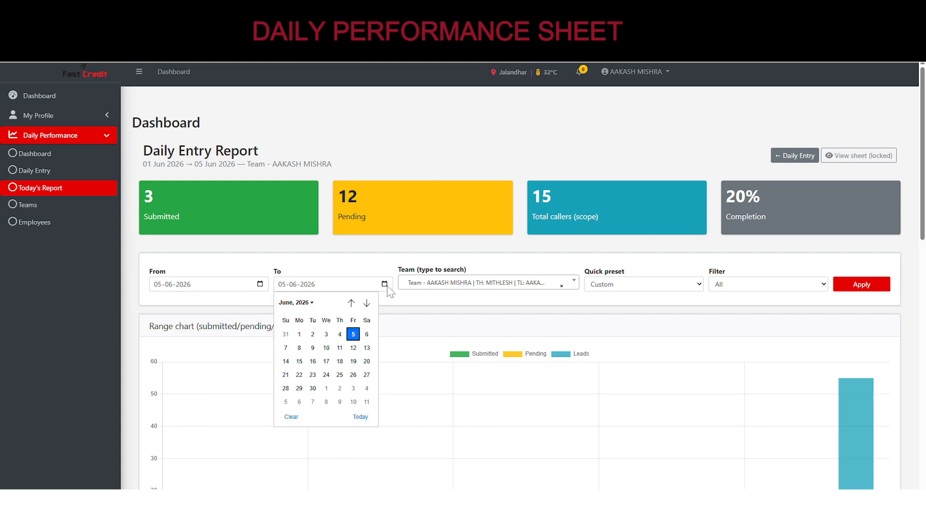
click(354, 333)
click(856, 286)
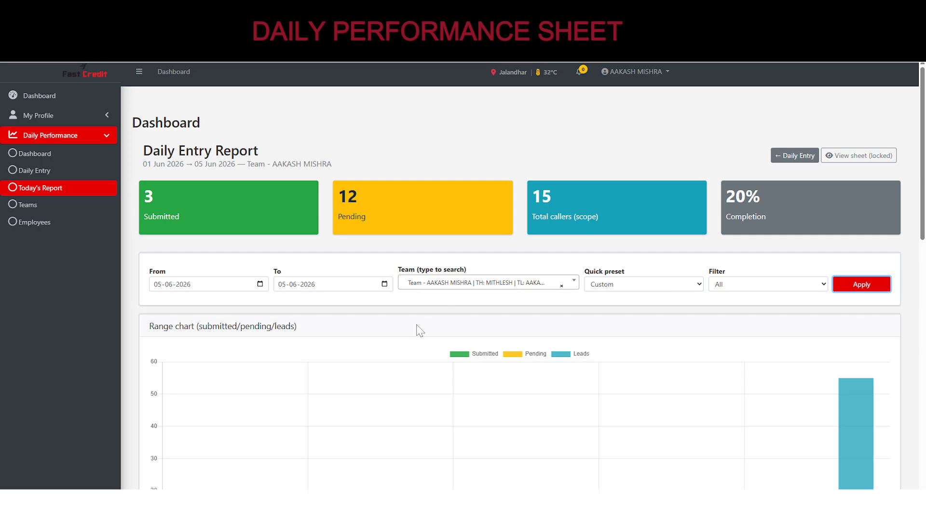
scroll(413, 322, down, 3)
mouse_move(314, 384)
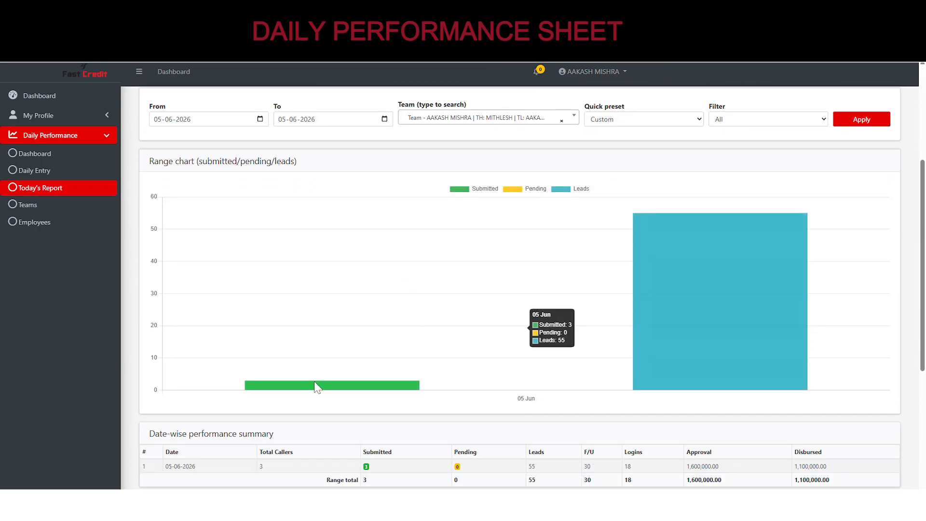
scroll(519, 280, down, 5)
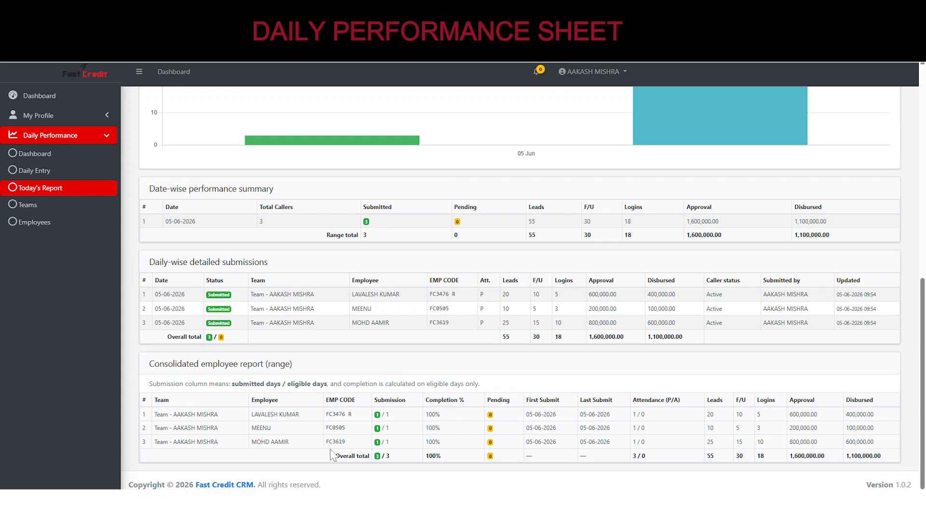
scroll(362, 309, up, 4)
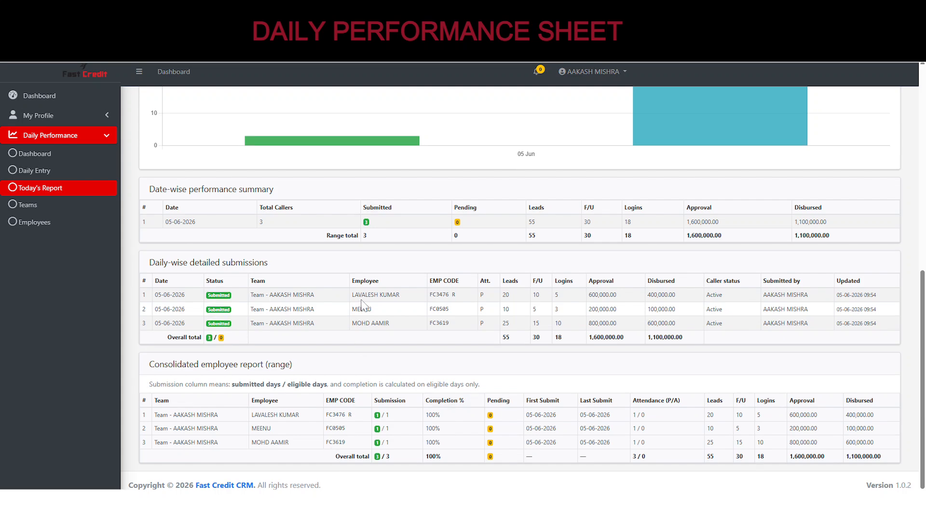
scroll(362, 306, up, 3)
- Check the available quick presets and set the report's Filter to Submitted only
click(604, 260)
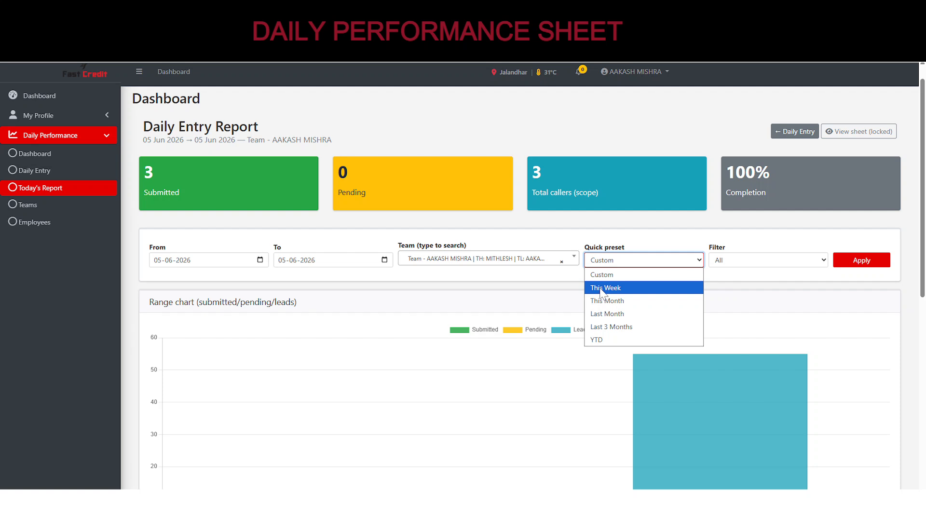
click(549, 274)
click(728, 263)
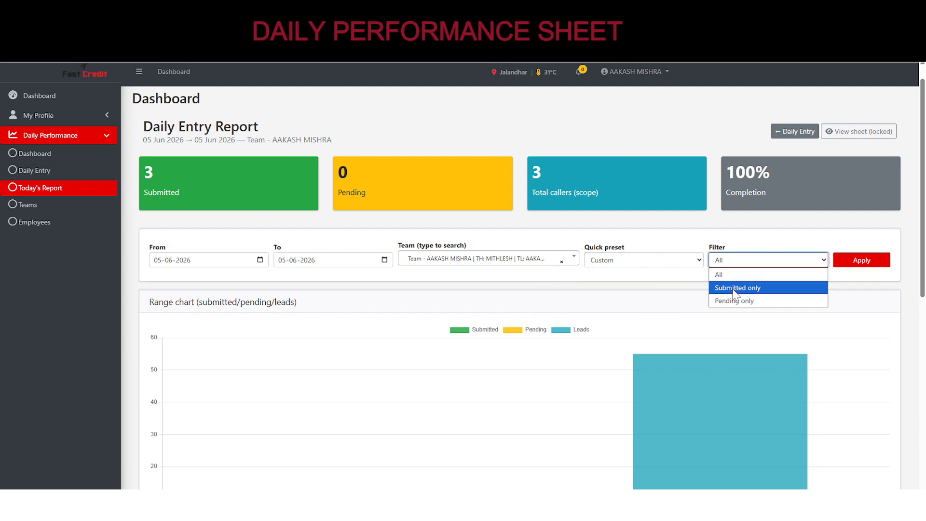
click(734, 288)
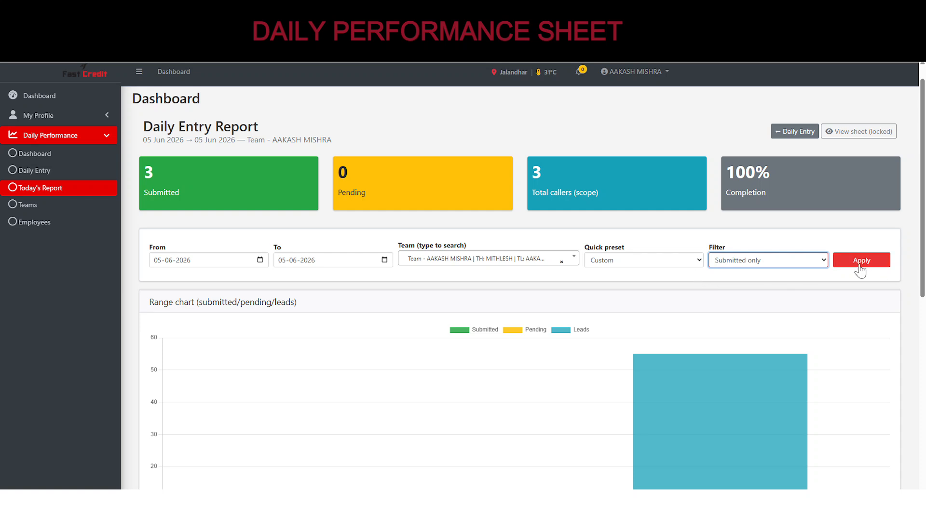
- Set the report's From date to 01-06-2026, keeping the Custom preset and the Submitted only filter
click(260, 260)
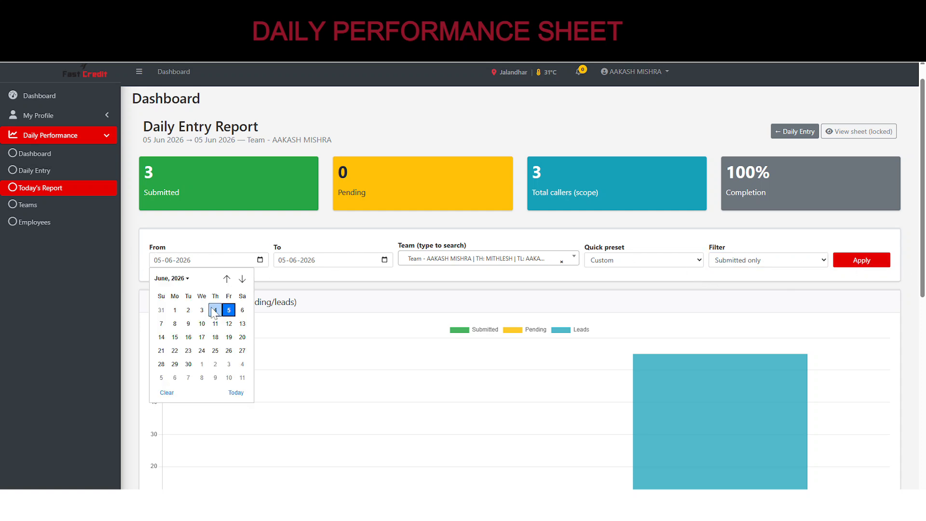
click(175, 310)
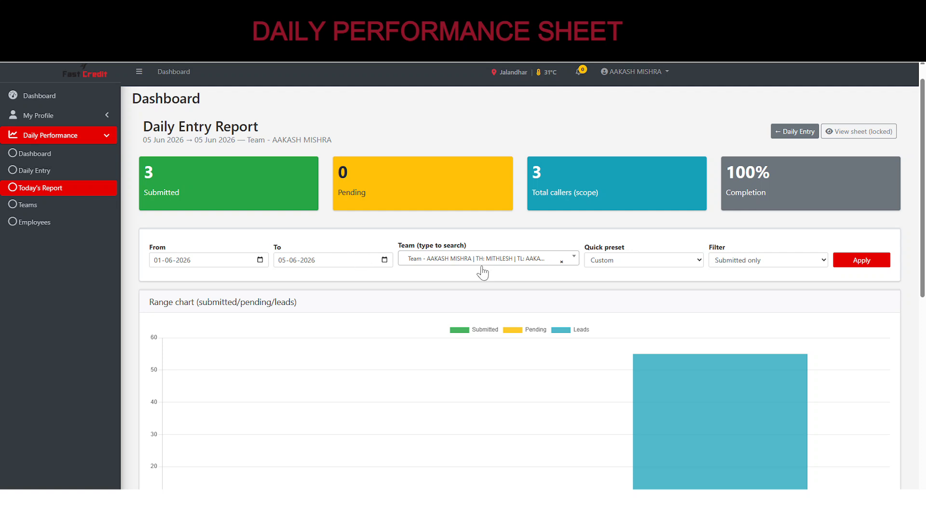
click(444, 260)
click(451, 263)
click(614, 262)
click(609, 273)
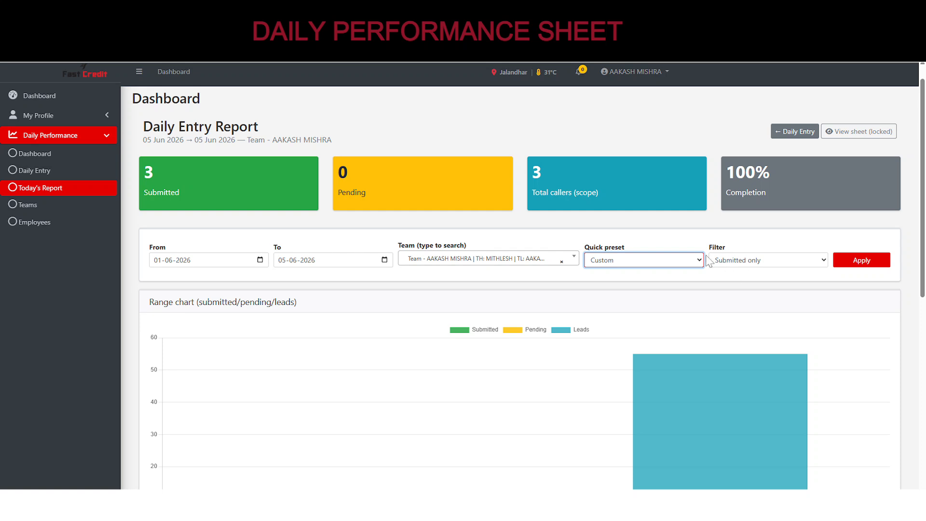
click(744, 264)
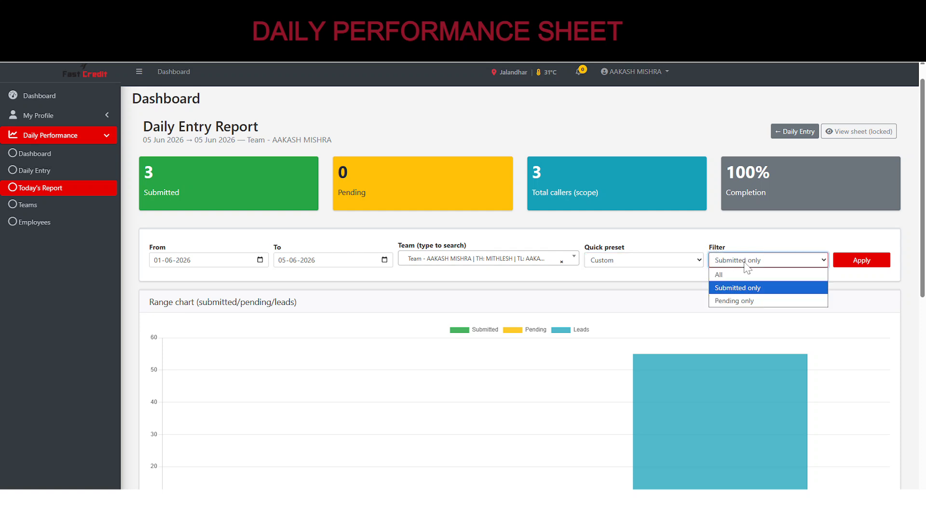
click(744, 263)
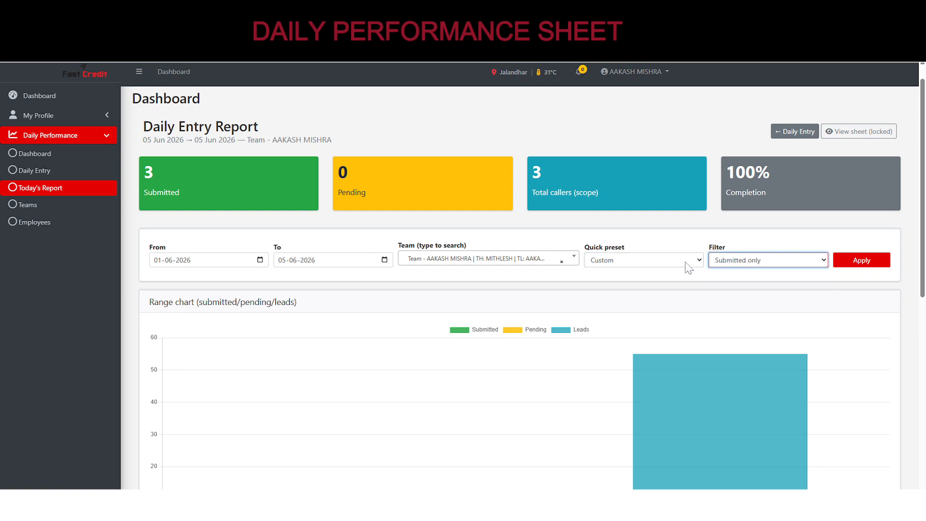
- Apply the report filters and review the submitted entries in the daily-wise detailed submissions
click(855, 270)
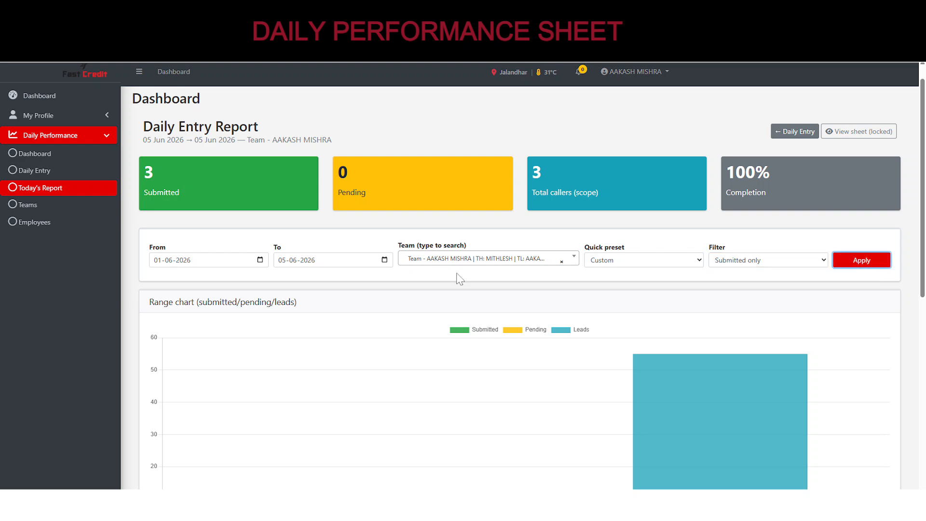
scroll(375, 276, down, 6)
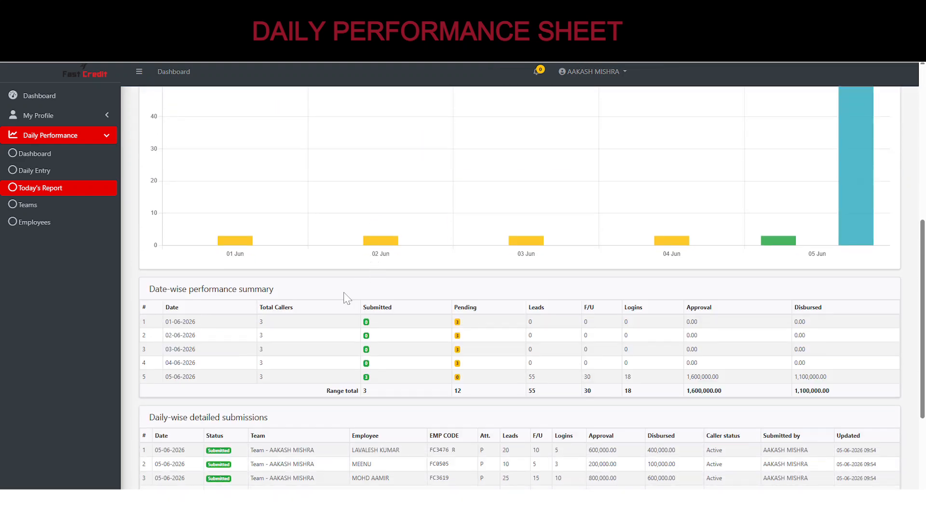
scroll(342, 332, down, 3)
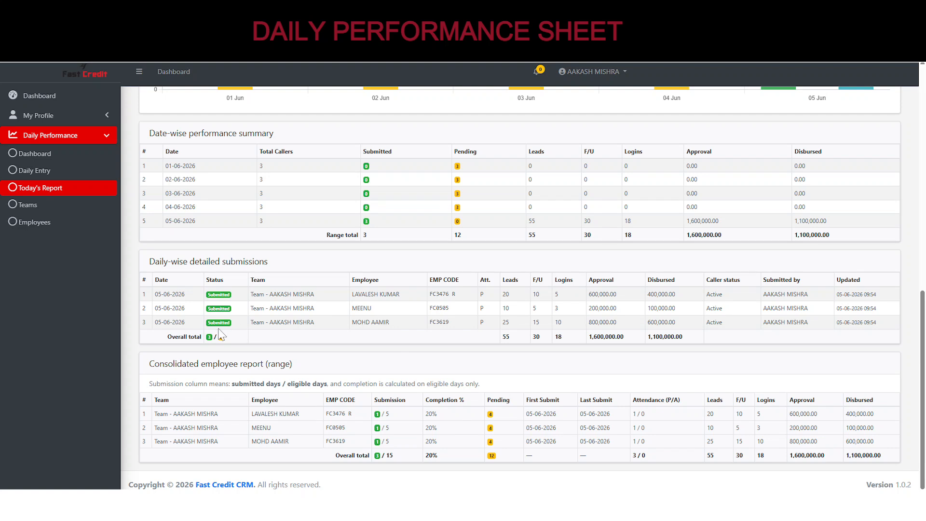
drag(149, 261, 322, 267)
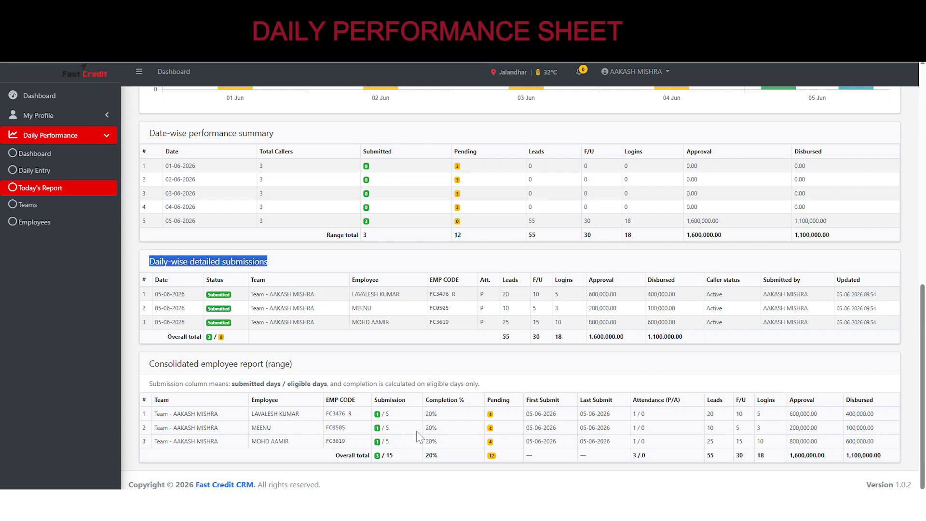
- Filter the report to Pending only and review the pending entries in the daily-wise detailed submissions
scroll(418, 434, up, 10)
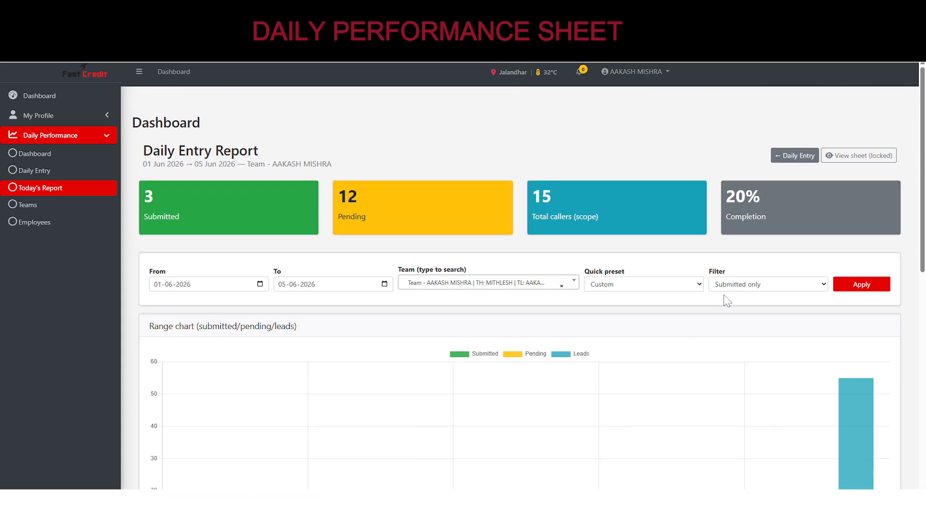
click(734, 285)
click(728, 325)
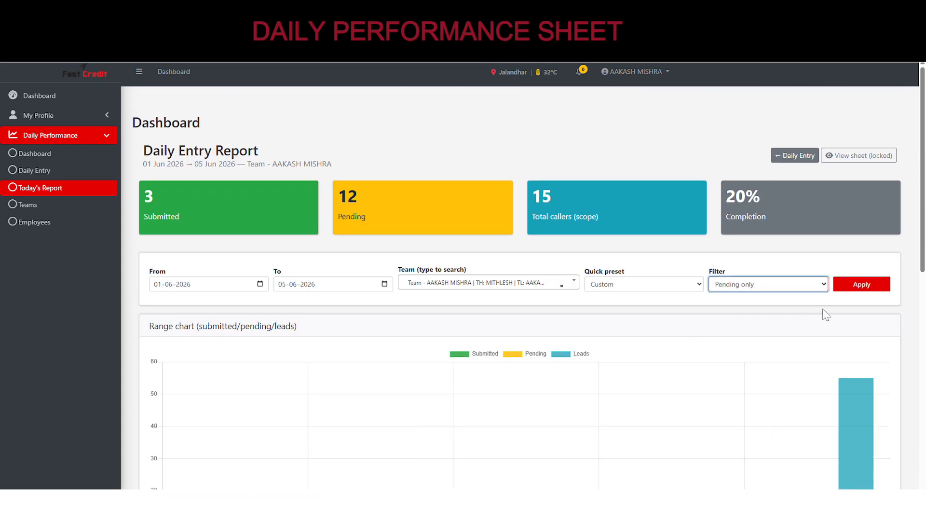
click(852, 288)
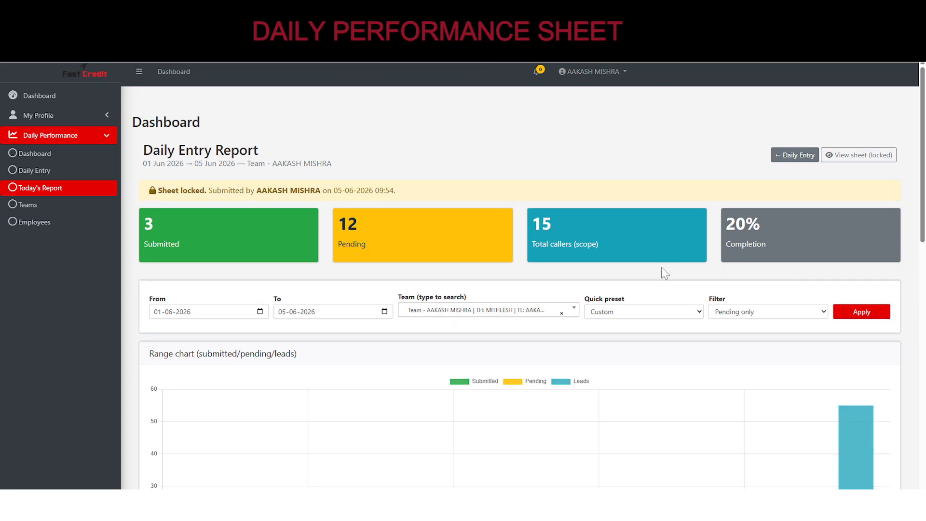
scroll(663, 273, down, 10)
scroll(445, 278, down, 1)
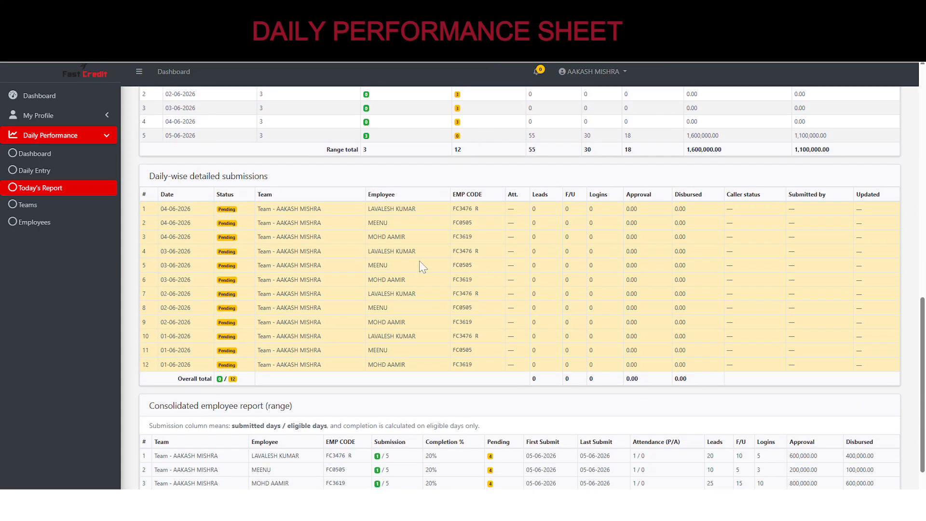
scroll(206, 268, down, 1)
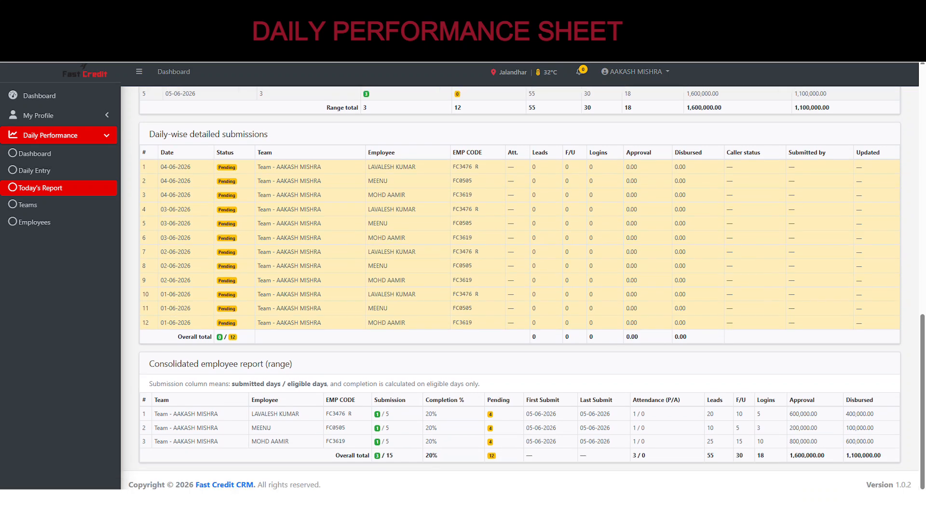
scroll(212, 315, up, 8)
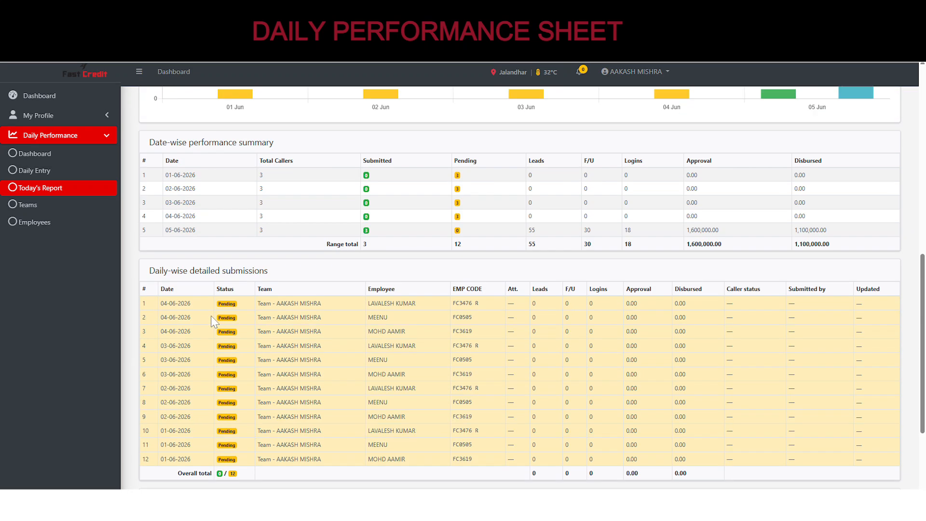
scroll(469, 283, up, 4)
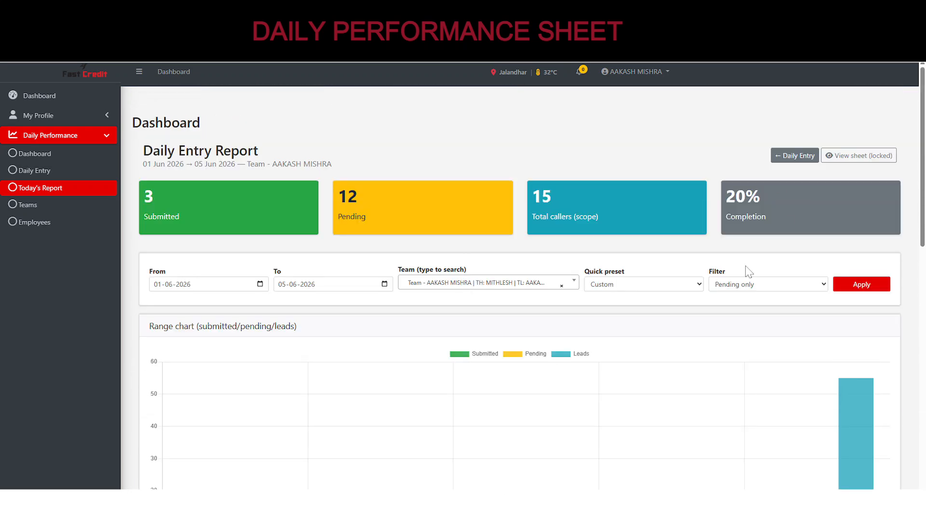
- Open the team's locked daily sheet from Daily Performance Entry, check whether its fields can be edited, and return to the teams list
click(793, 156)
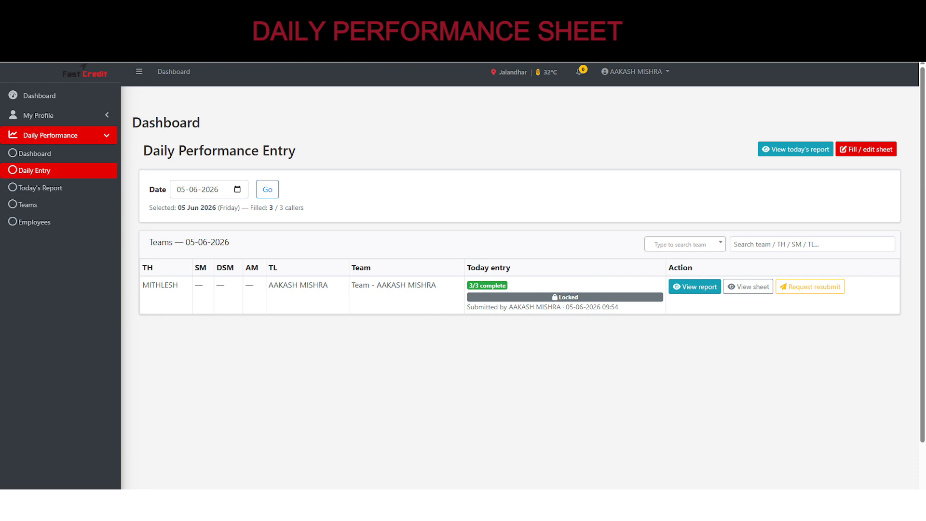
click(853, 151)
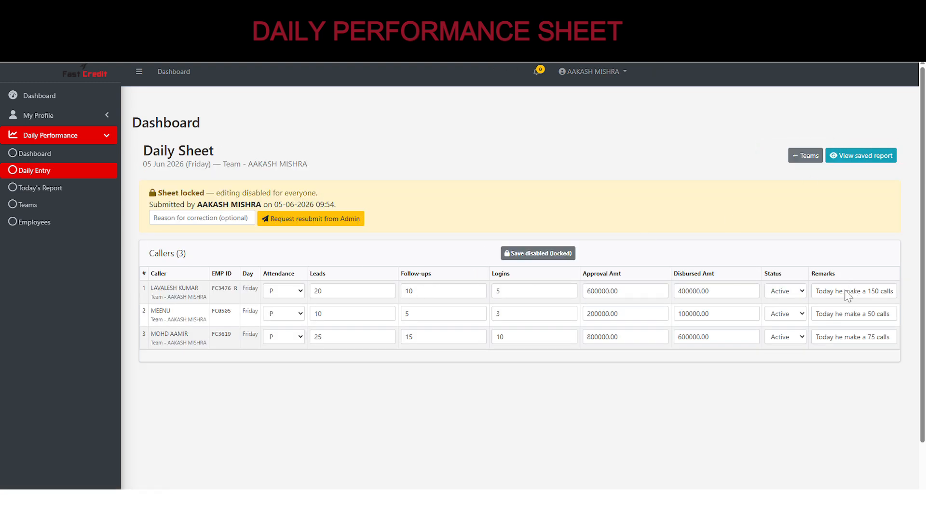
double_click(713, 292)
click(357, 220)
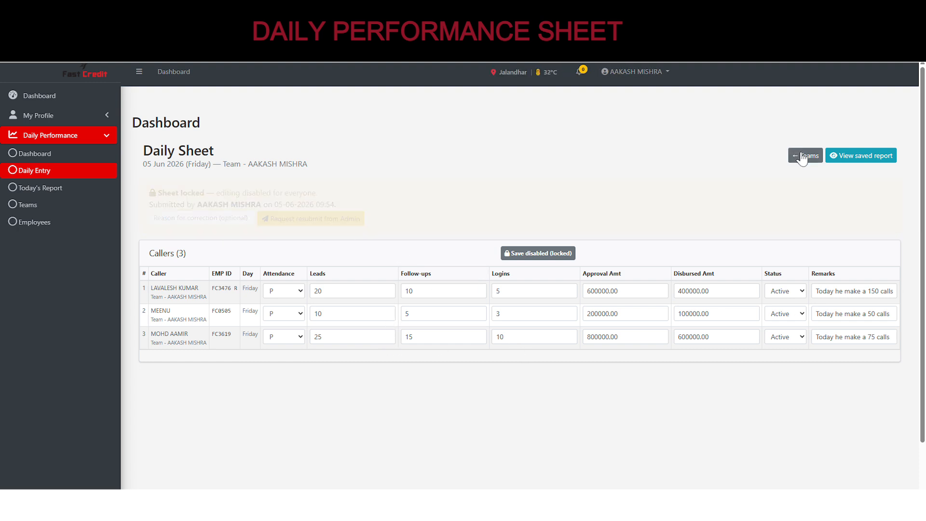
click(803, 155)
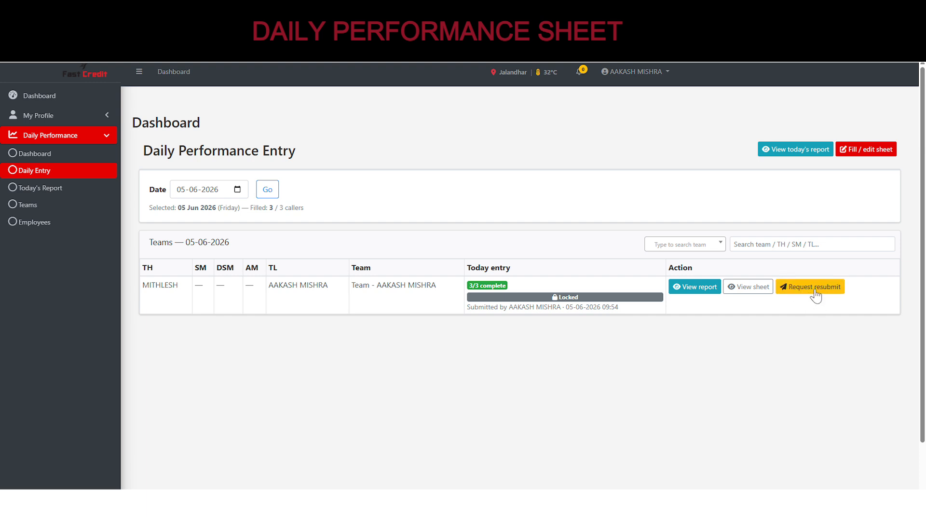
click(864, 159)
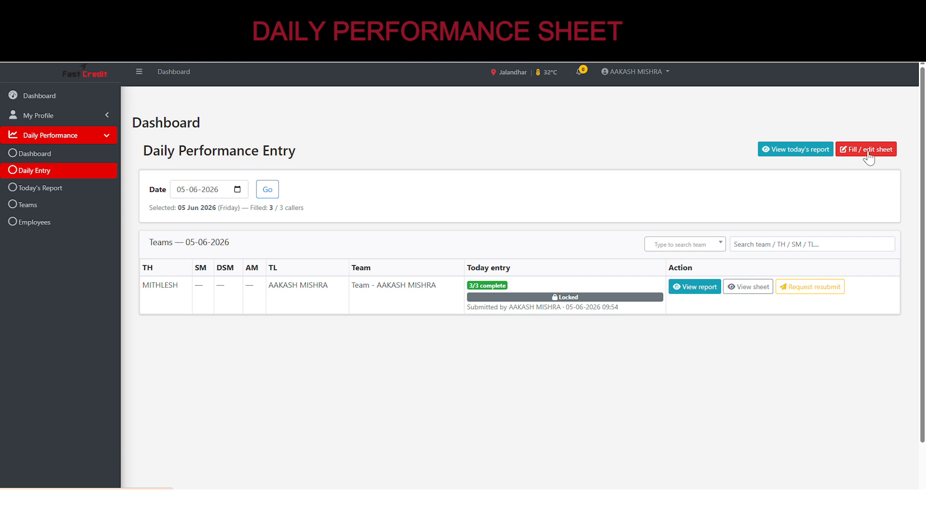
- Send a resubmit request for the team's locked sheet with the reason "By mistake a login number wrong entered"
click(810, 292)
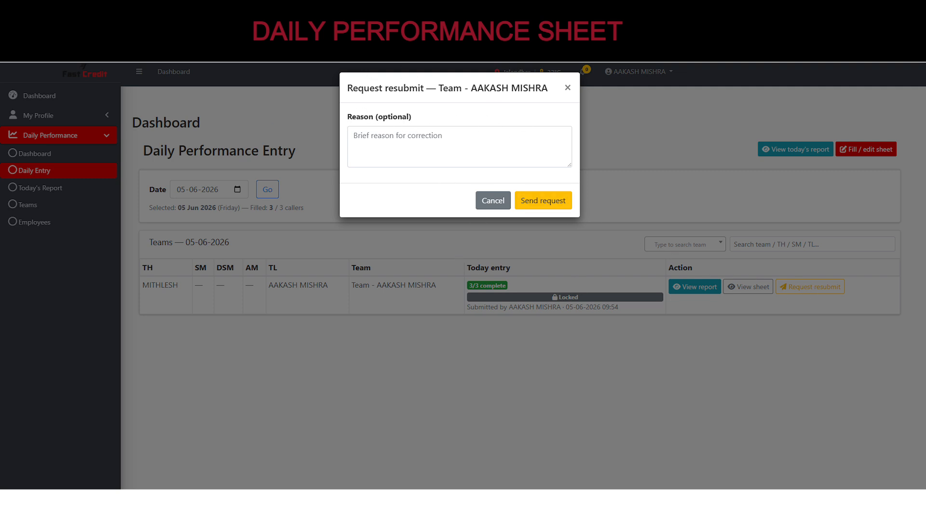
click(414, 141)
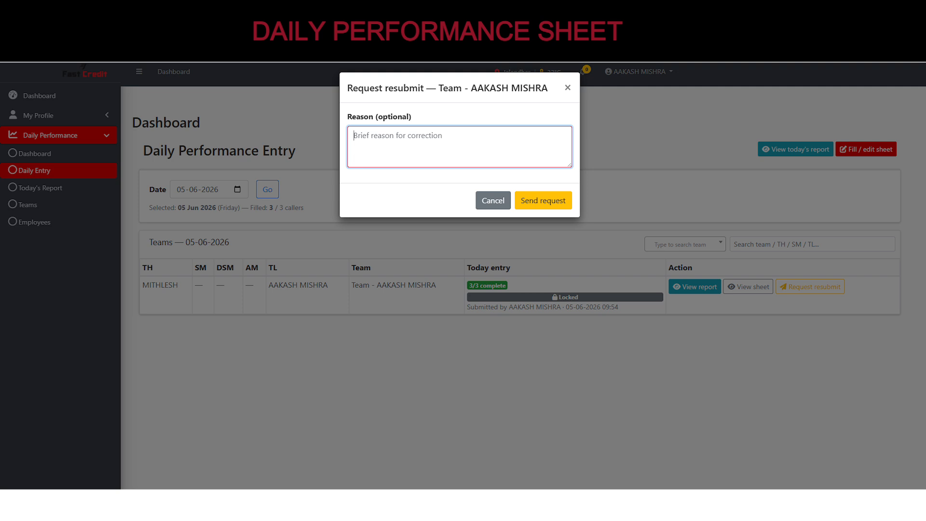
text(by mi)
key(BackSpace)
key(BackSpace)
text(By mistake a login number wrong entered)
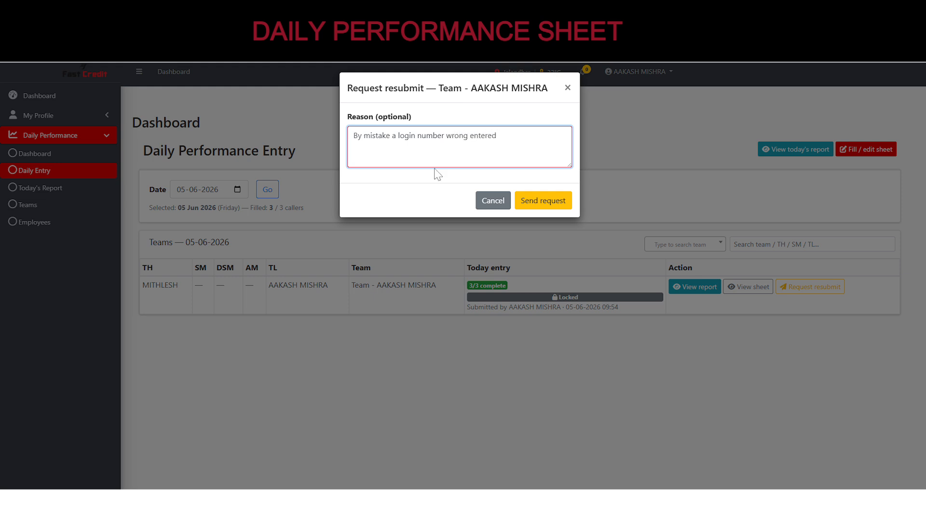
click(546, 204)
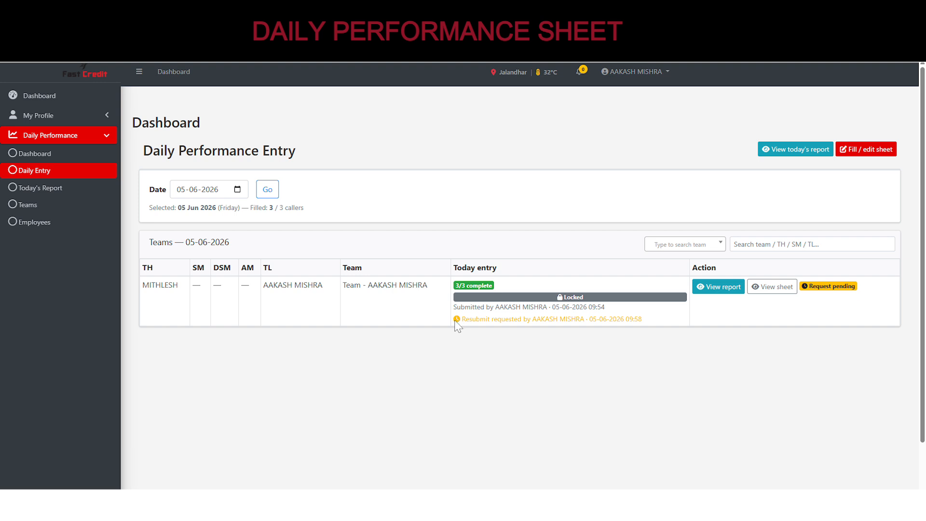
- Check the resubmit request note and the daily sheet's lock, and reopen Daily Performance Entry for the updated status
drag(461, 320, 649, 320)
click(599, 366)
click(854, 154)
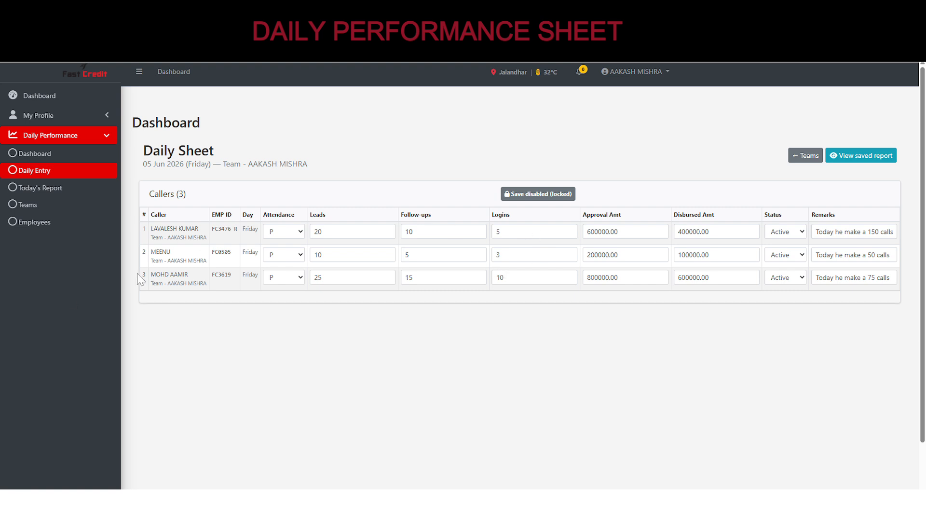
click(35, 174)
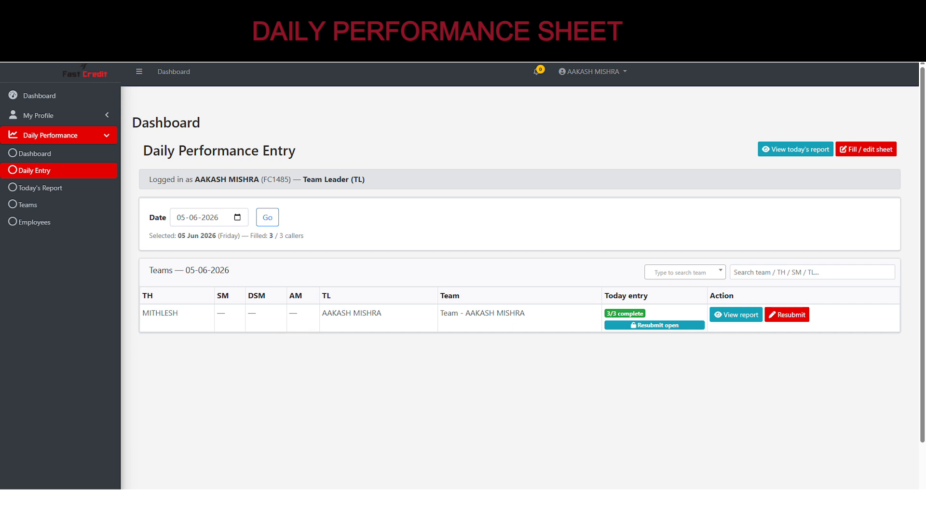
- Open the team's unlocked daily sheet for resubmission and check whether the callers' Leads and Follow-ups fields can be edited
drag(322, 313, 382, 314)
click(543, 371)
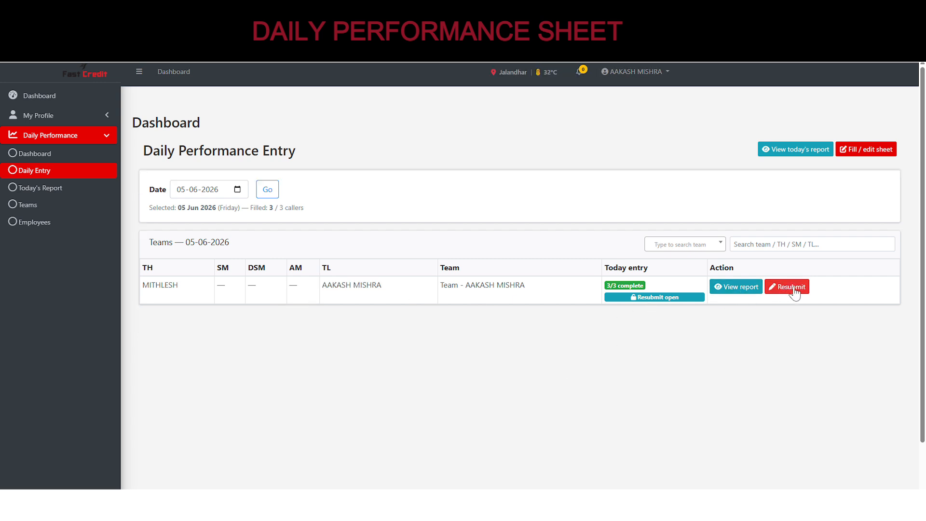
click(777, 288)
click(338, 264)
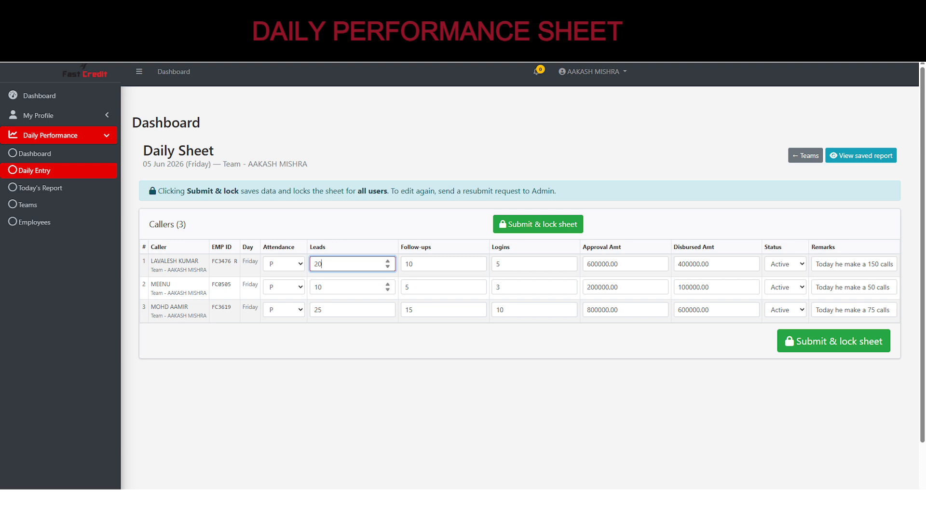
click(412, 288)
key(Tab)
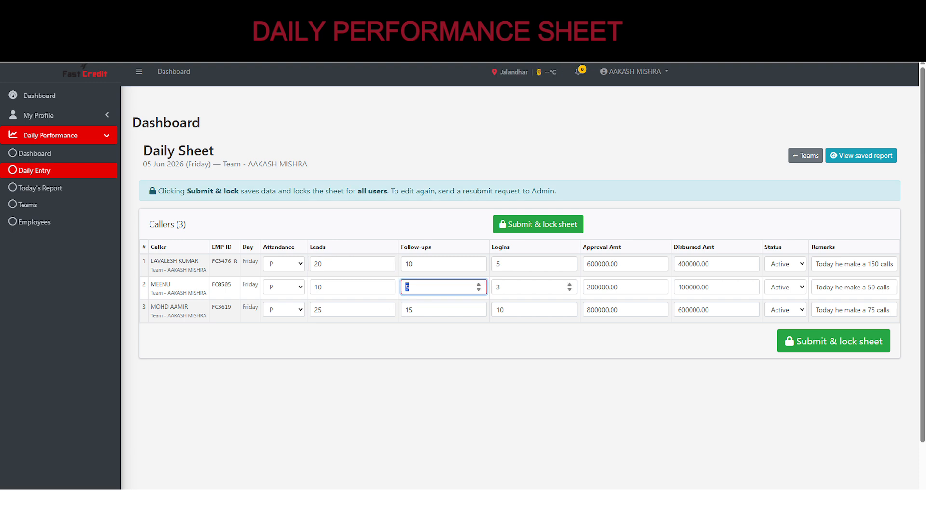
- Set the second caller's Logins to 8, then submit and lock the corrected daily sheet
double_click(498, 259)
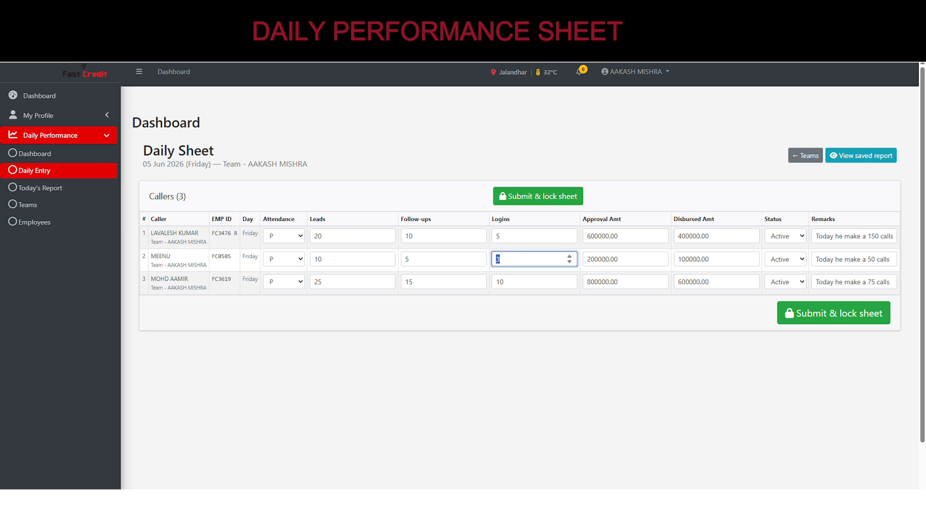
text(8)
click(509, 332)
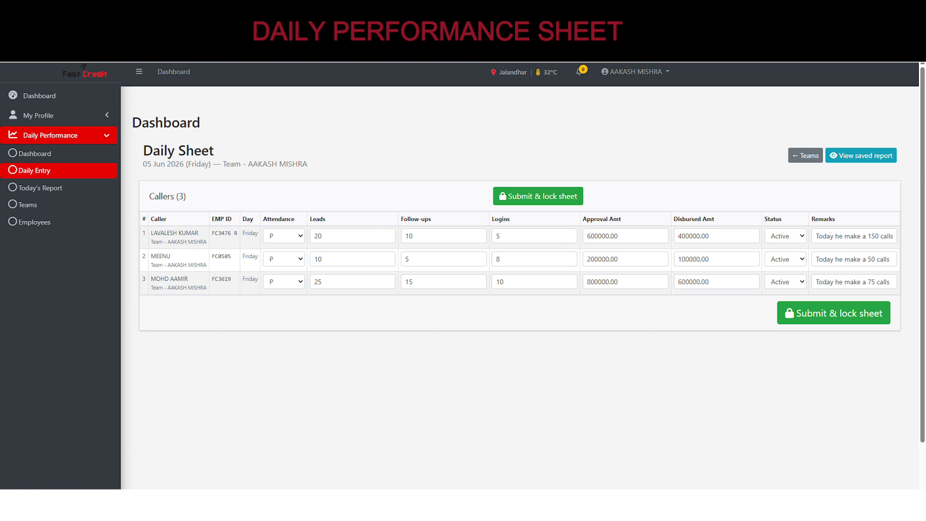
click(820, 322)
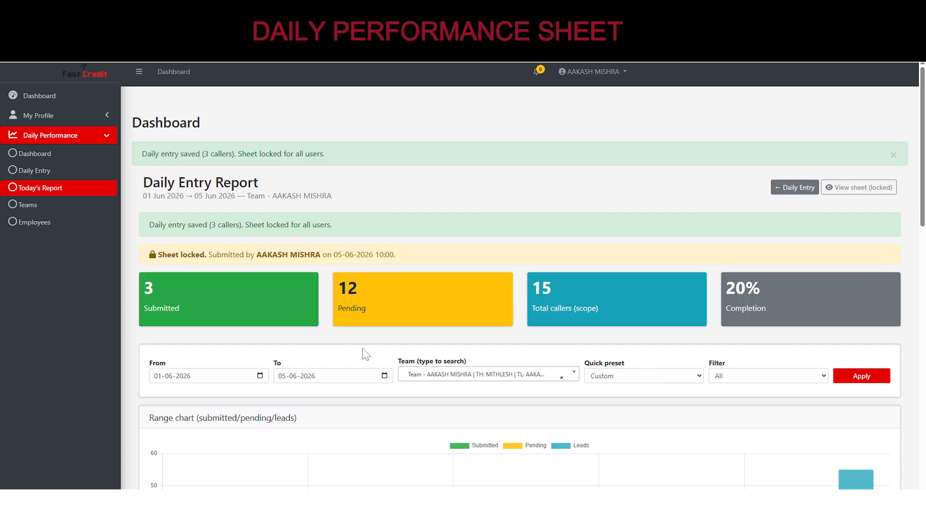
- Review the Daily Entry Report and check the second caller's corrected Logins value in the daily-wise detailed submissions
scroll(364, 350, down, 2)
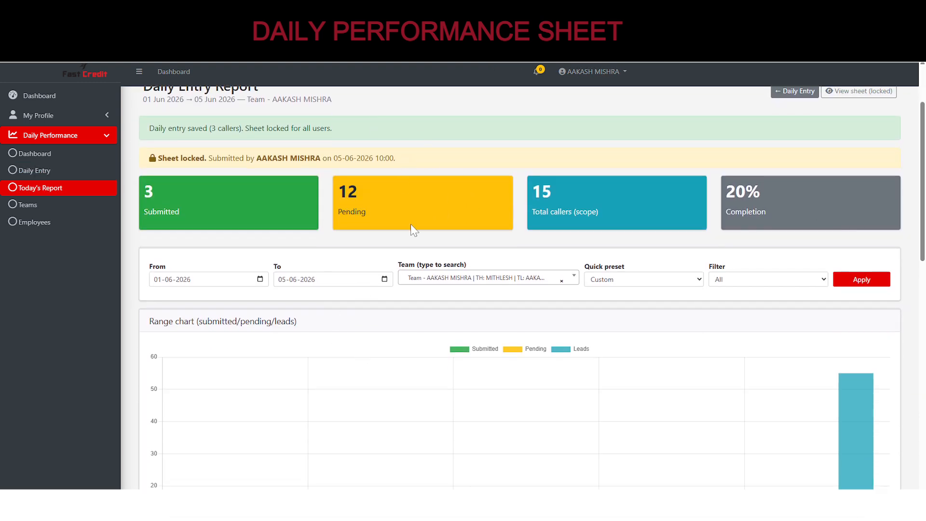
scroll(410, 224, down, 12)
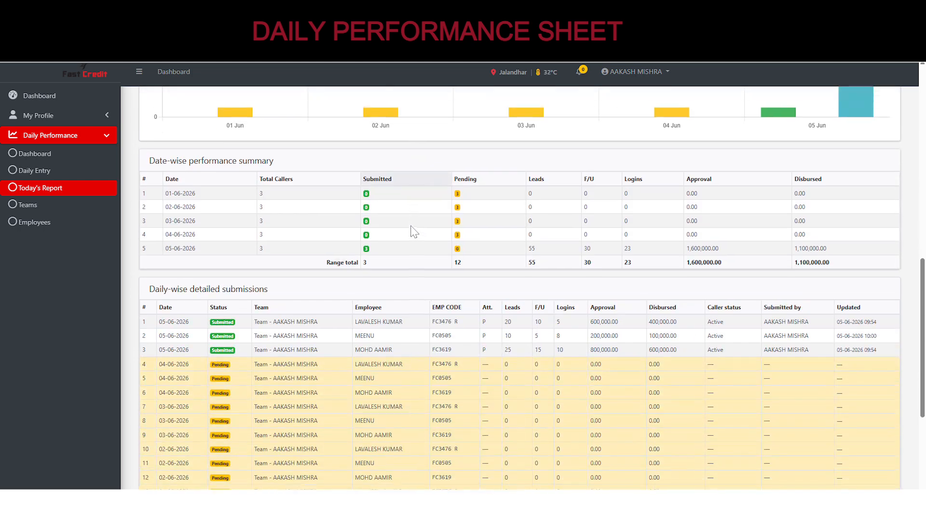
scroll(406, 235, up, 1)
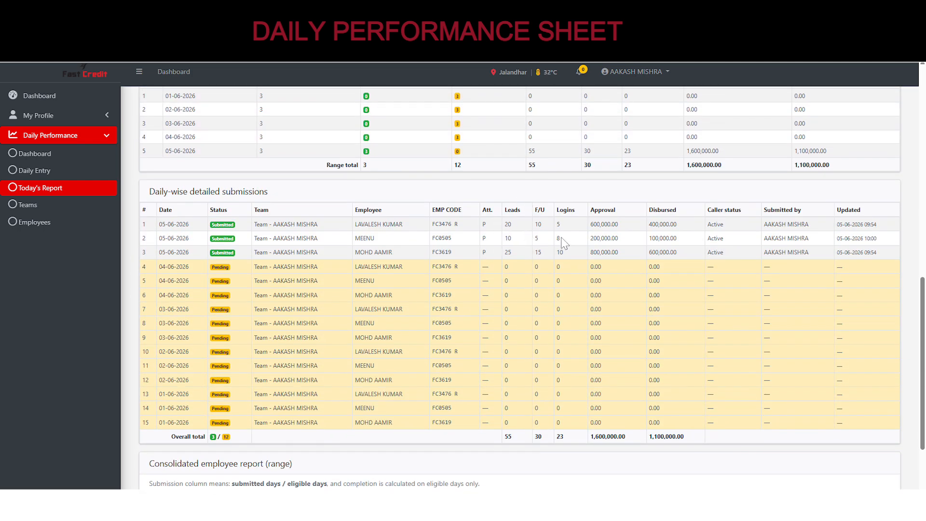
drag(565, 241, 555, 244)
scroll(530, 307, up, 12)
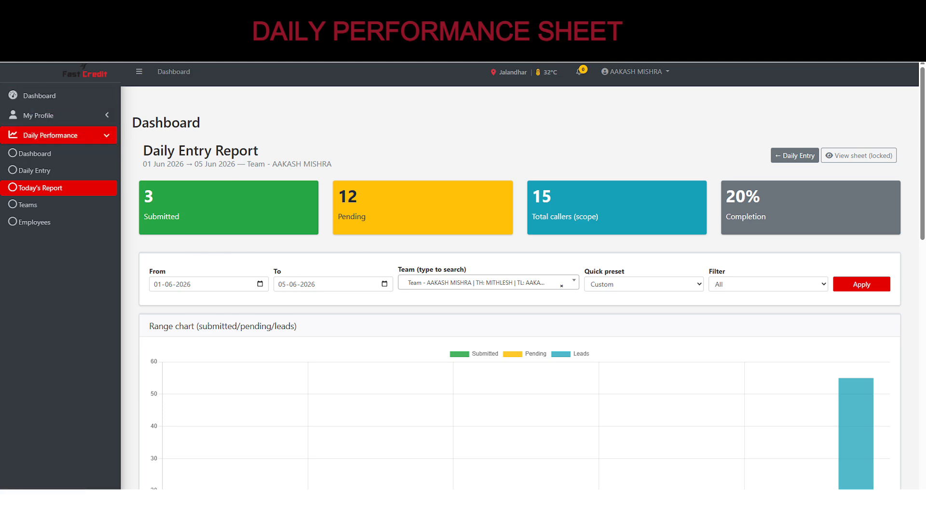
scroll(568, 258, down, 9)
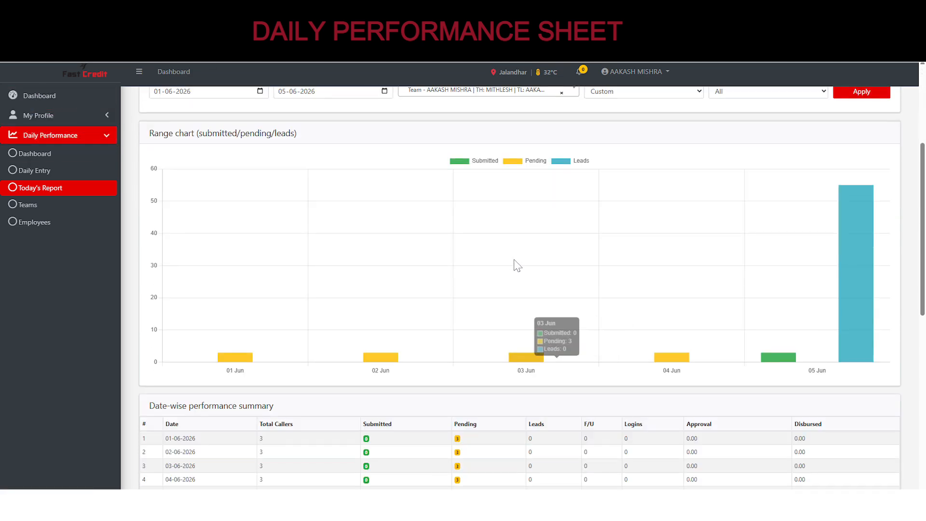
scroll(405, 327, down, 3)
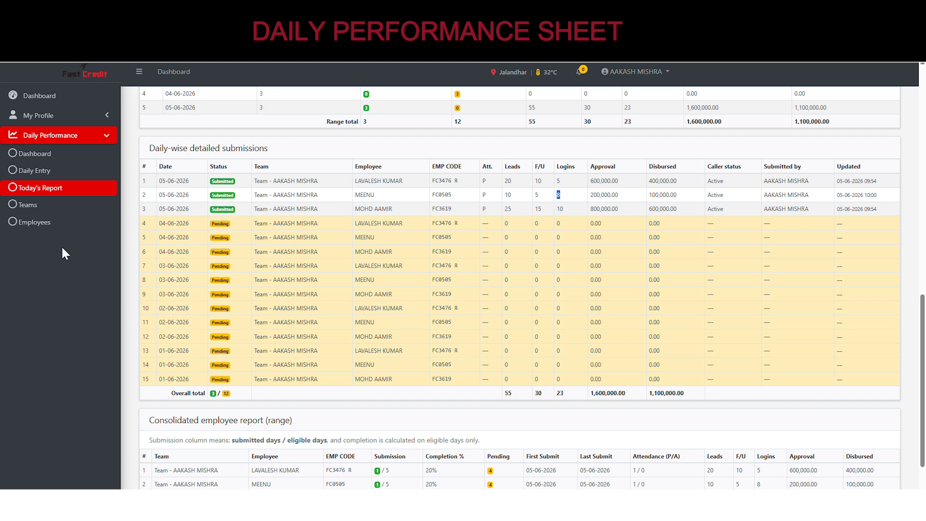
- Open the Performance Employees list and review the callers listed under the team leader
click(35, 223)
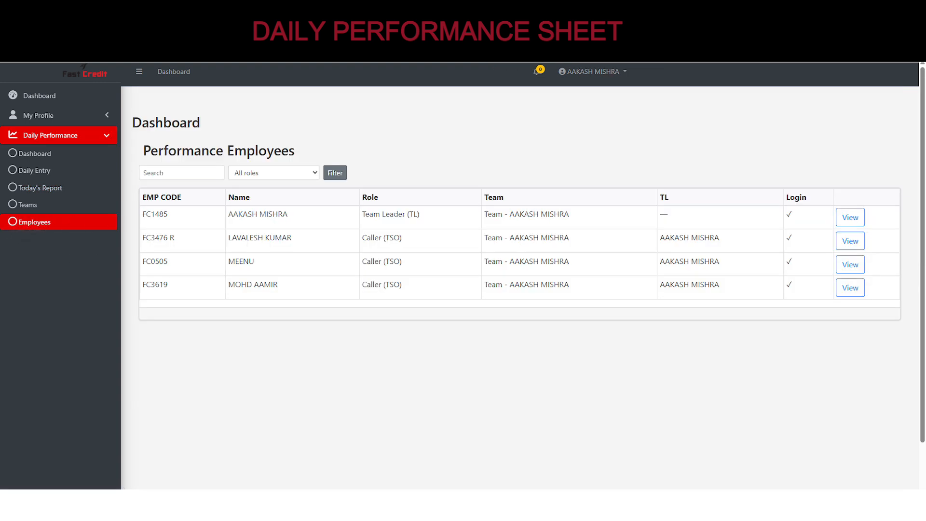
drag(232, 238, 309, 239)
drag(228, 261, 299, 287)
click(331, 351)
- Open the Performance Teams list and examine the team's head, team leader and member count
click(28, 205)
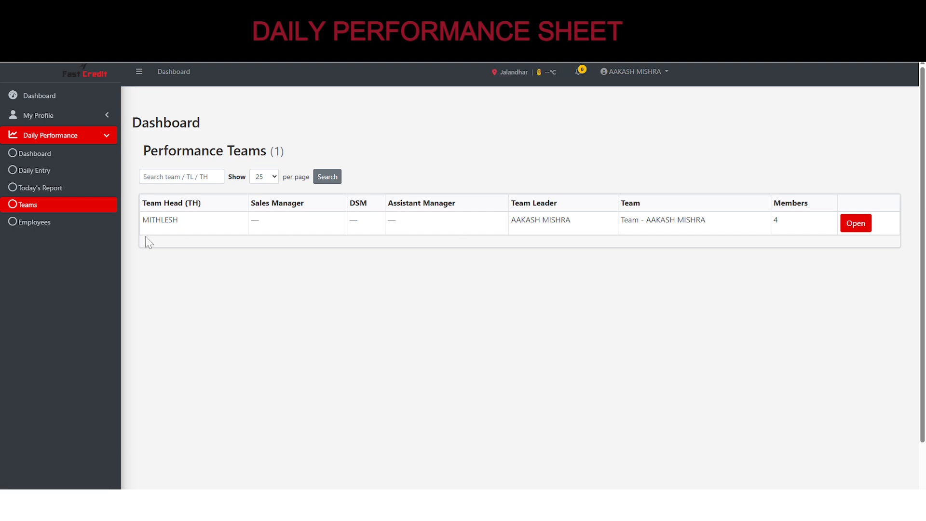
double_click(160, 220)
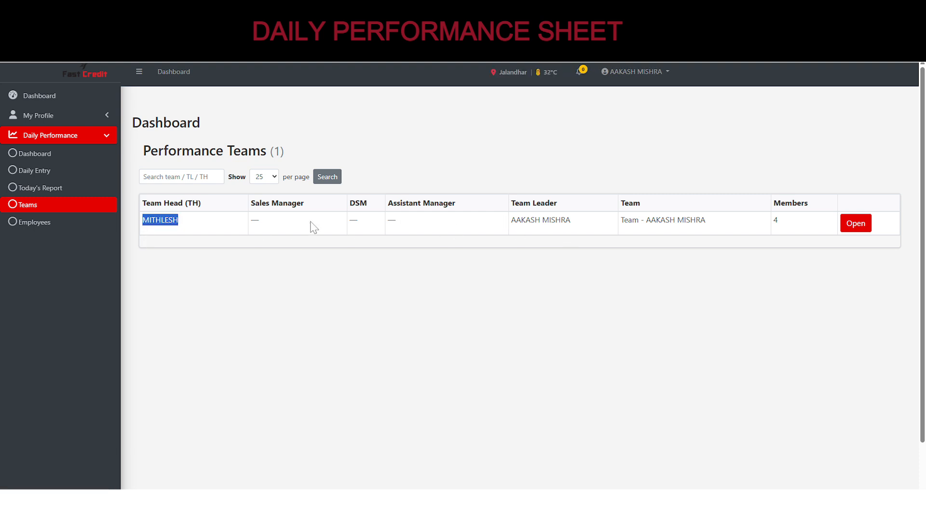
drag(512, 220, 588, 227)
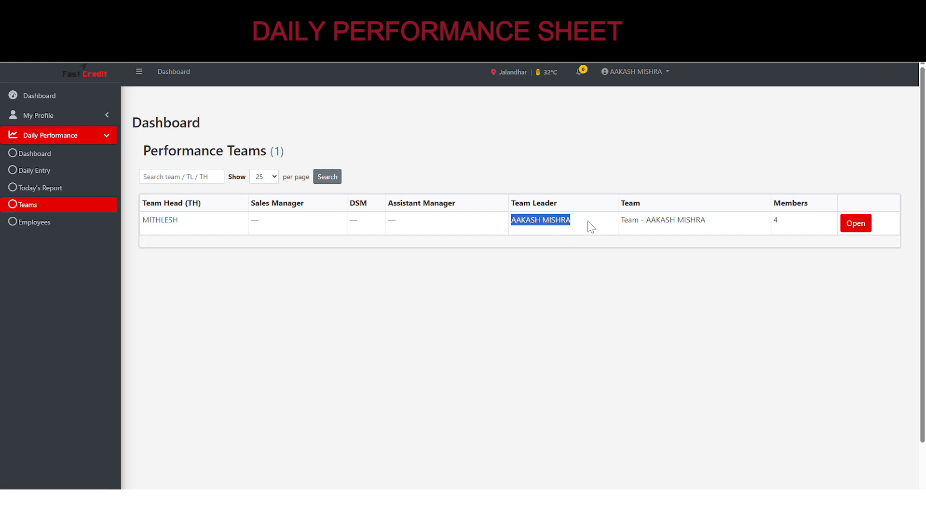
click(577, 231)
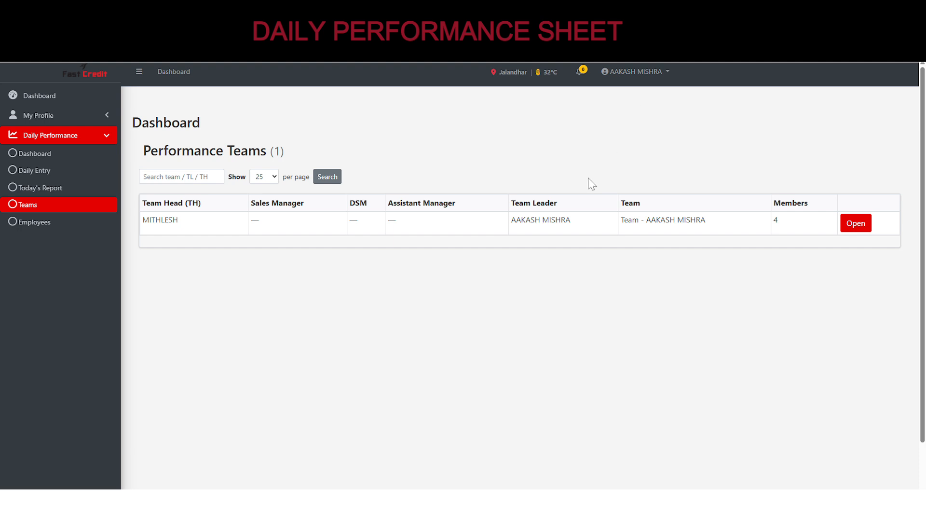
drag(511, 220, 577, 225)
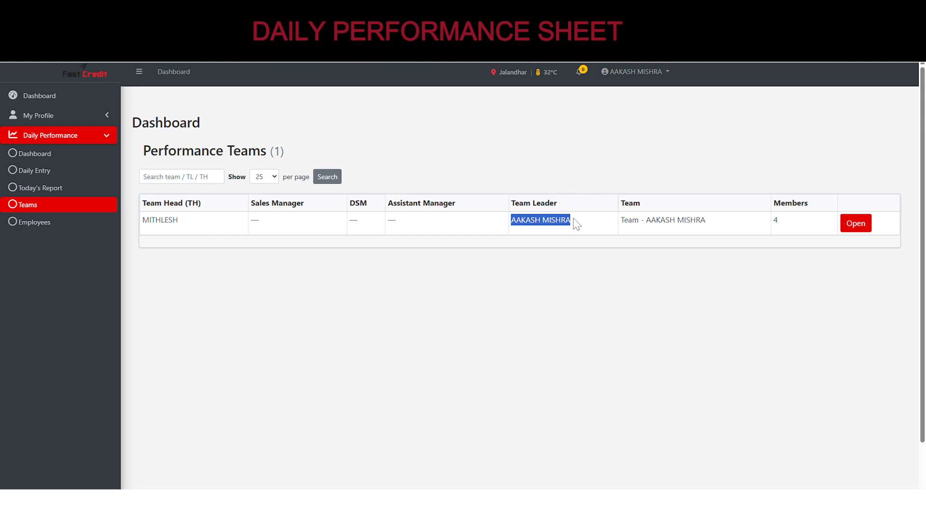
double_click(774, 219)
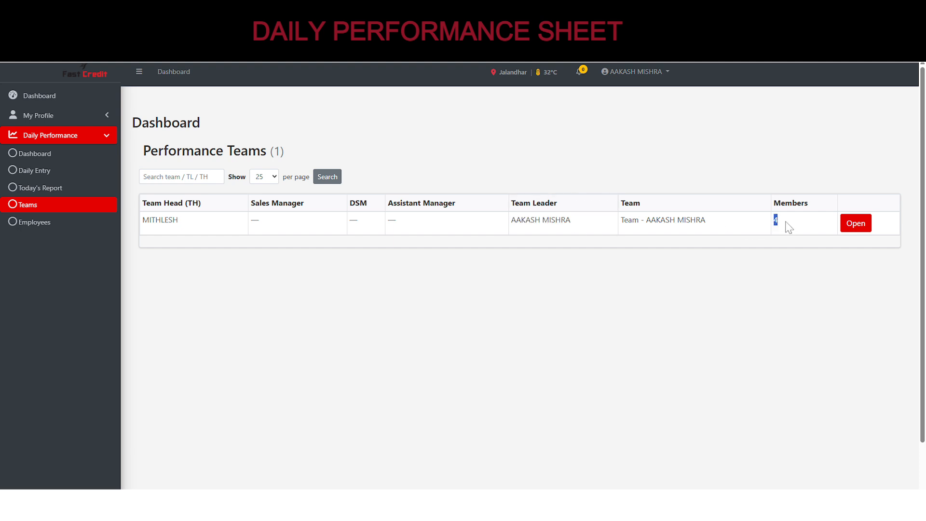
- Open the team's details, examine the members' names and the team leader's role, and go to the Daily Performance dashboard
click(855, 228)
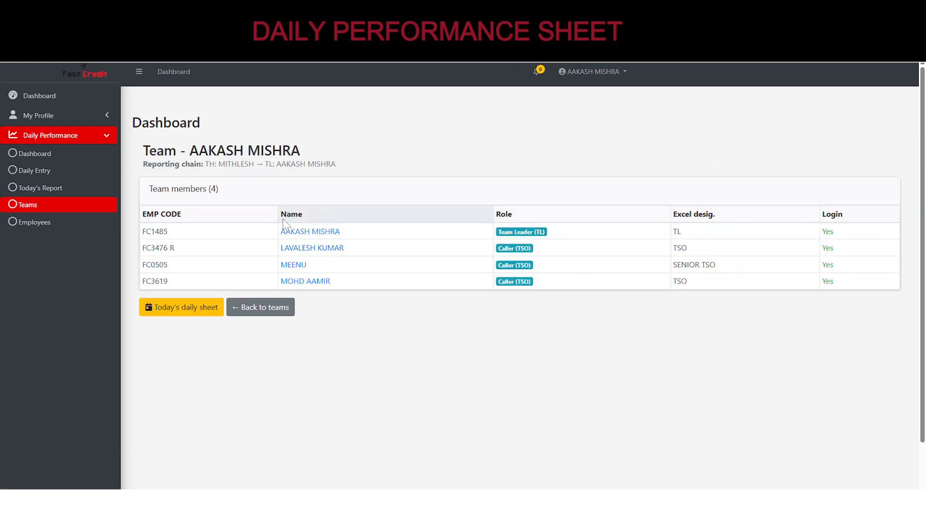
drag(357, 234, 278, 236)
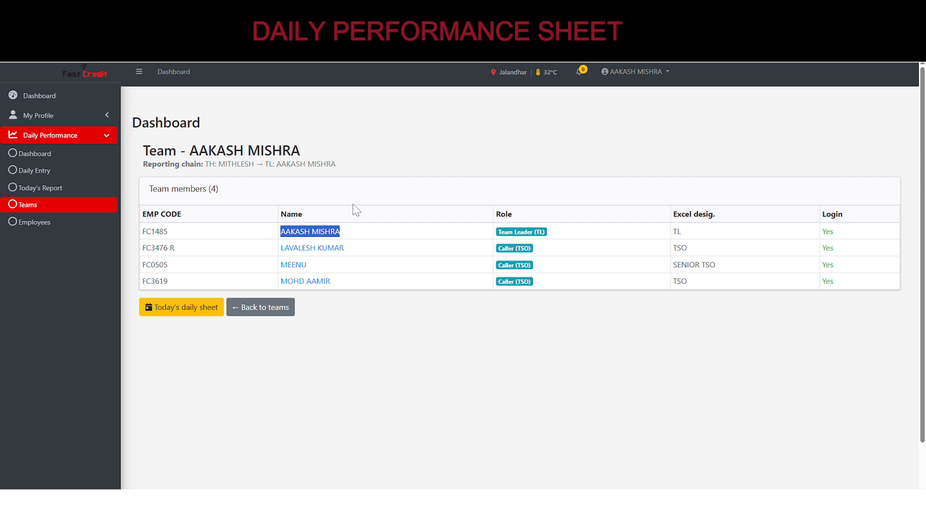
click(355, 240)
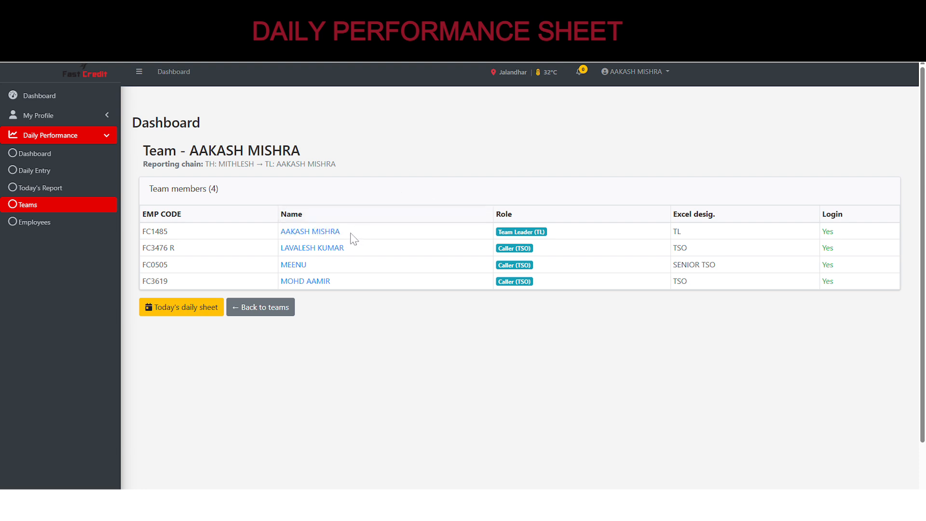
drag(353, 239, 279, 234)
drag(539, 232, 496, 237)
click(497, 236)
click(25, 159)
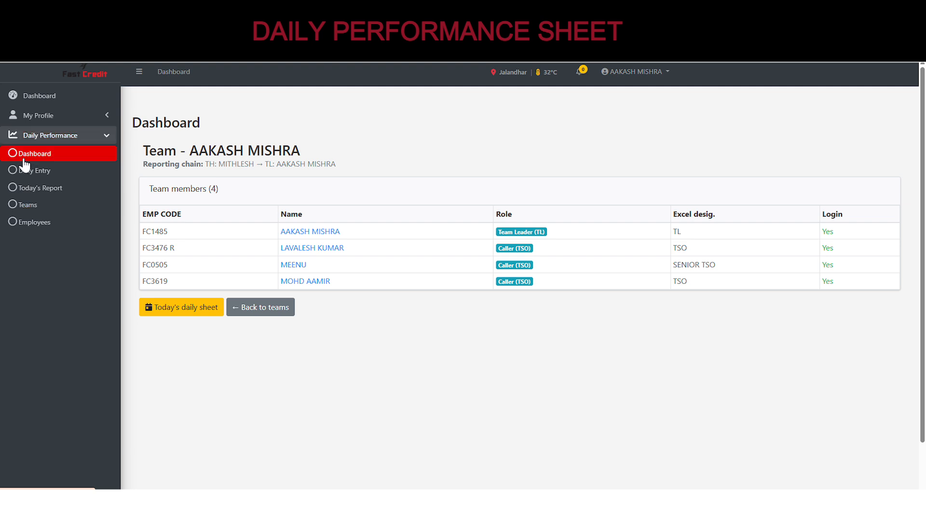